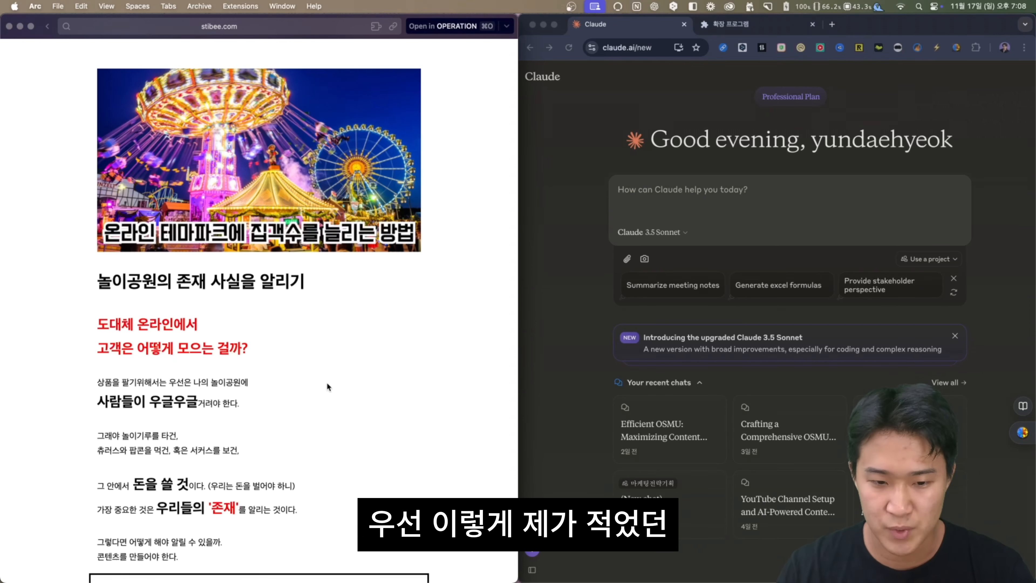
- Look through the newsletter article on OSMU content and copy its entire text
scroll(326, 376, "down", 15)
scroll(326, 370, "down", 20)
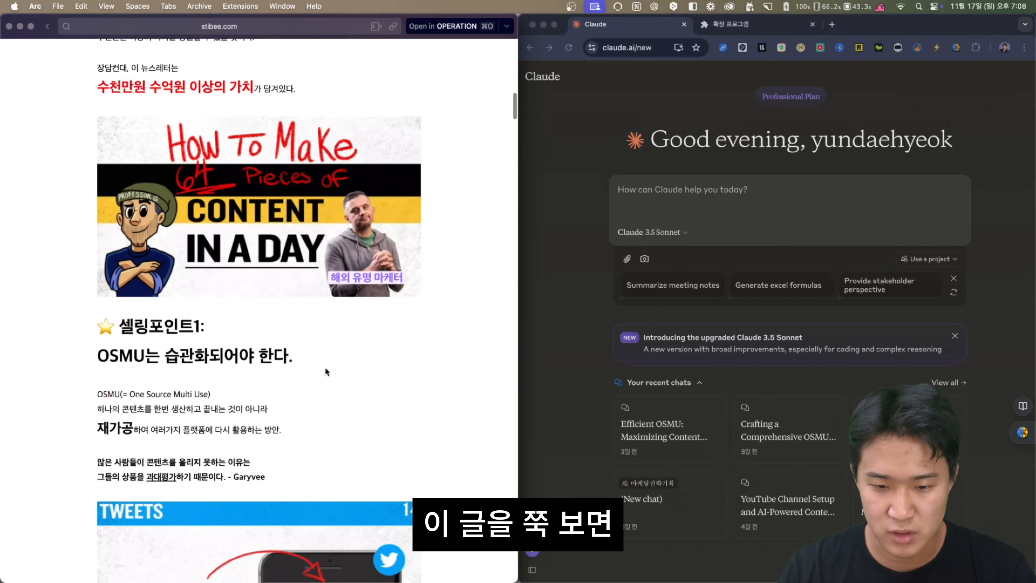
scroll(325, 371, "down", 20)
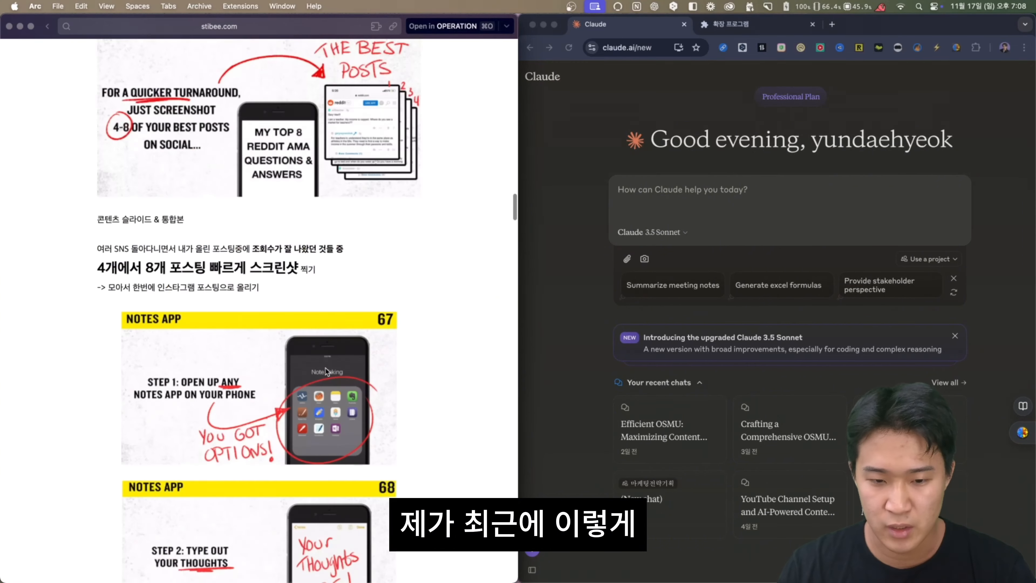
scroll(324, 366, "down", 20)
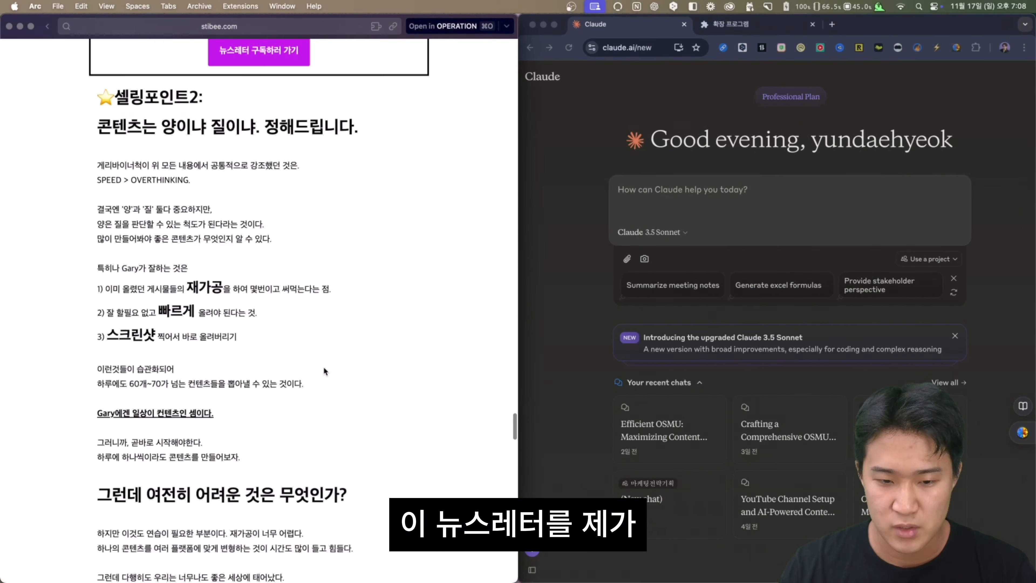
scroll(323, 366, "up", 15)
scroll(323, 366, "up", 20)
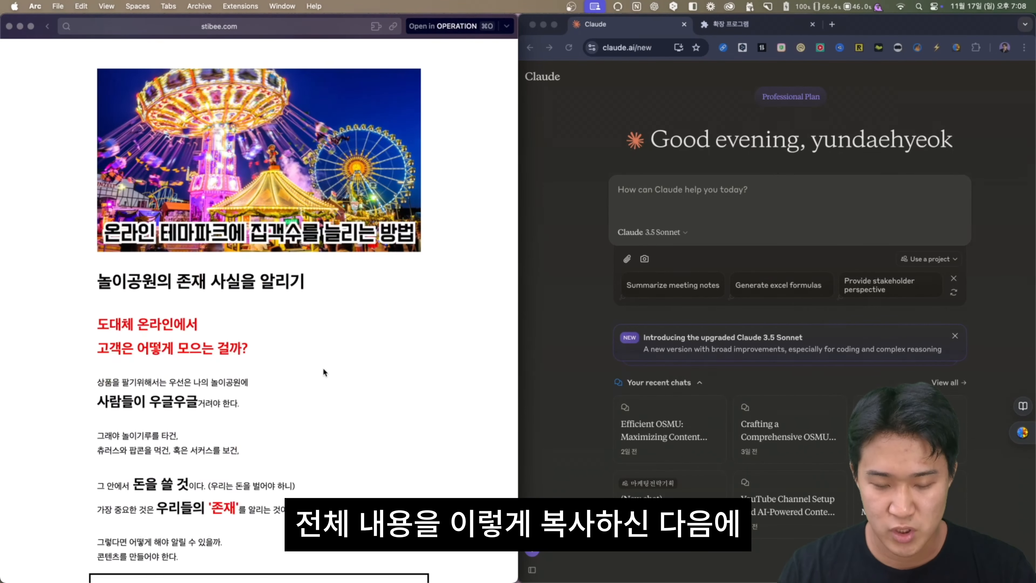
key("super+a")
key("super+c")
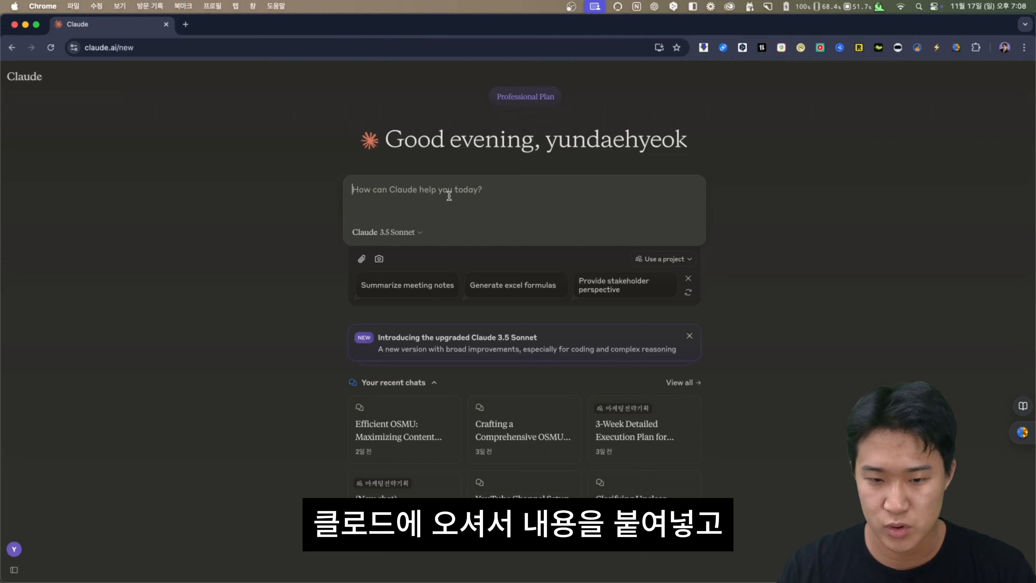
- Switch to Claude, attach the copied article and submit a prompt requesting beginner-oriented presentation slides based on it, organised into chapters by content
key("super+v")
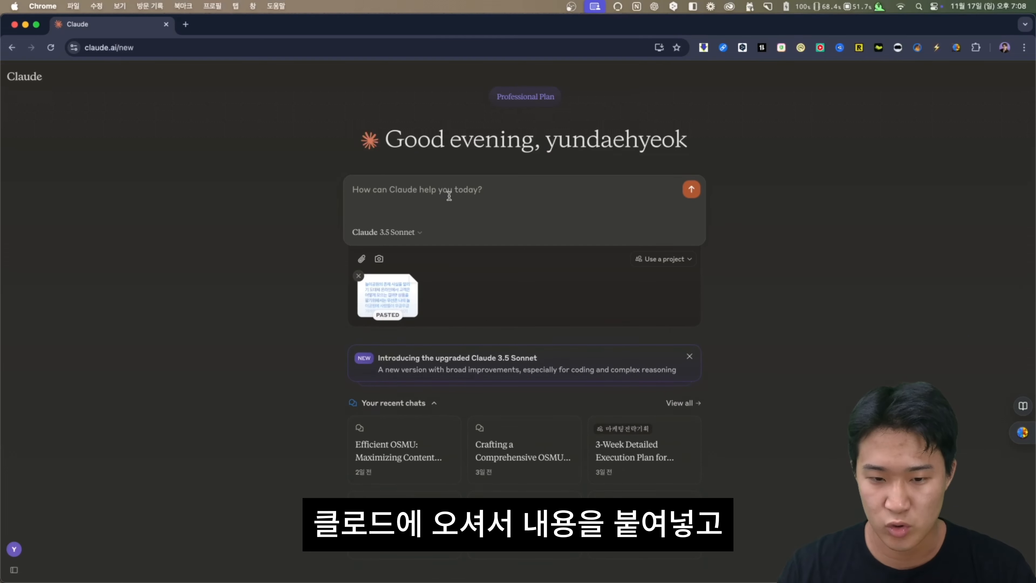
key("super+v")
key("super+equal")
key("super+equal")
key("super+equal")
key("super+equal")
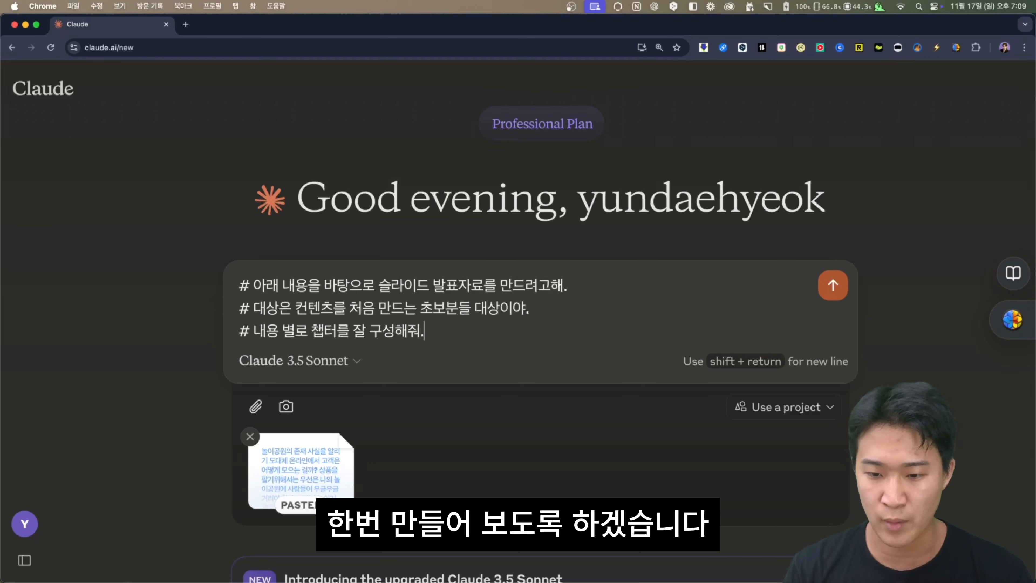
key("Return")
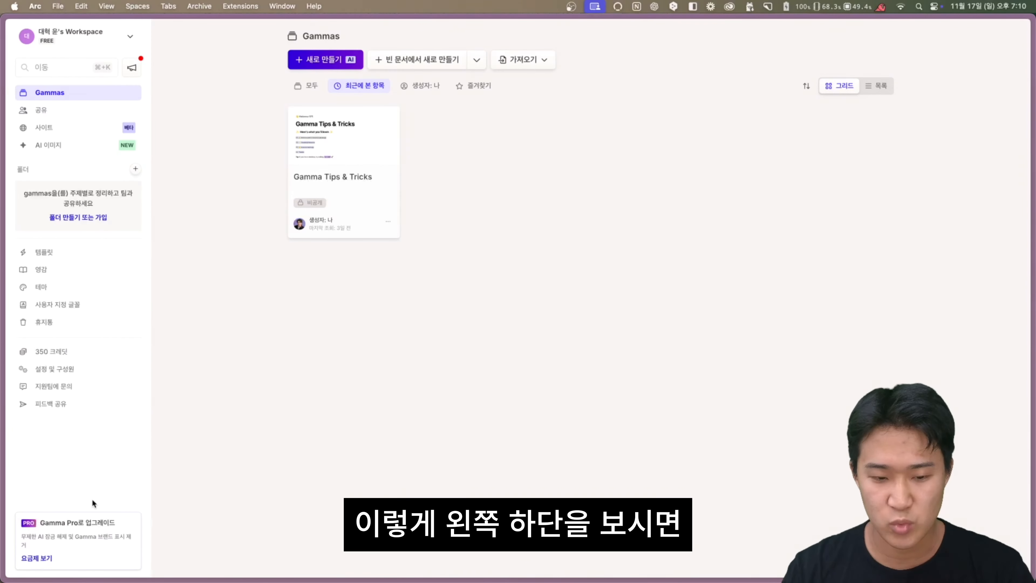
- Switch to Gamma and start a new AI-made creation from the workspace
scroll(91, 500, "up", 5)
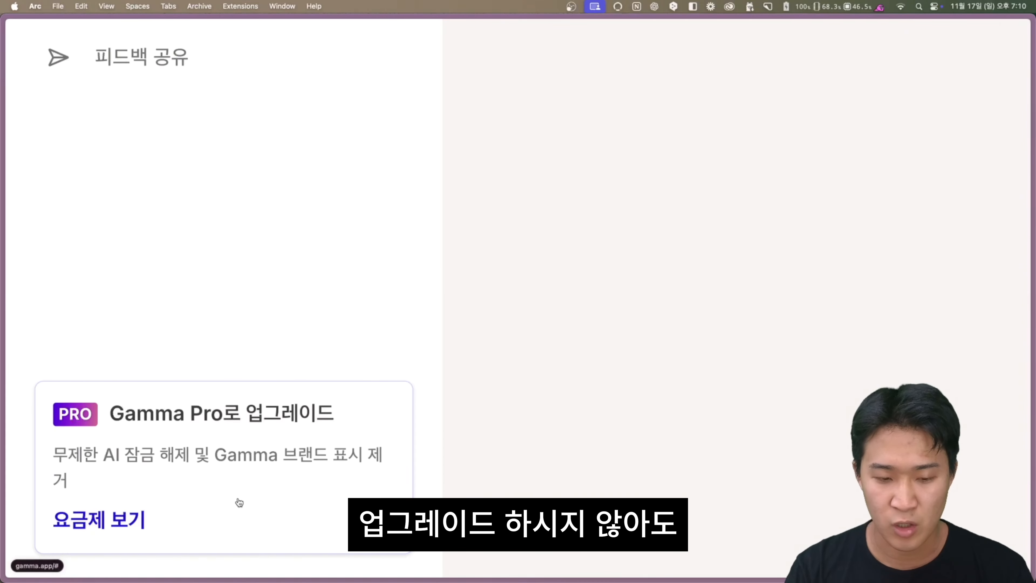
scroll(236, 500, "up", 10)
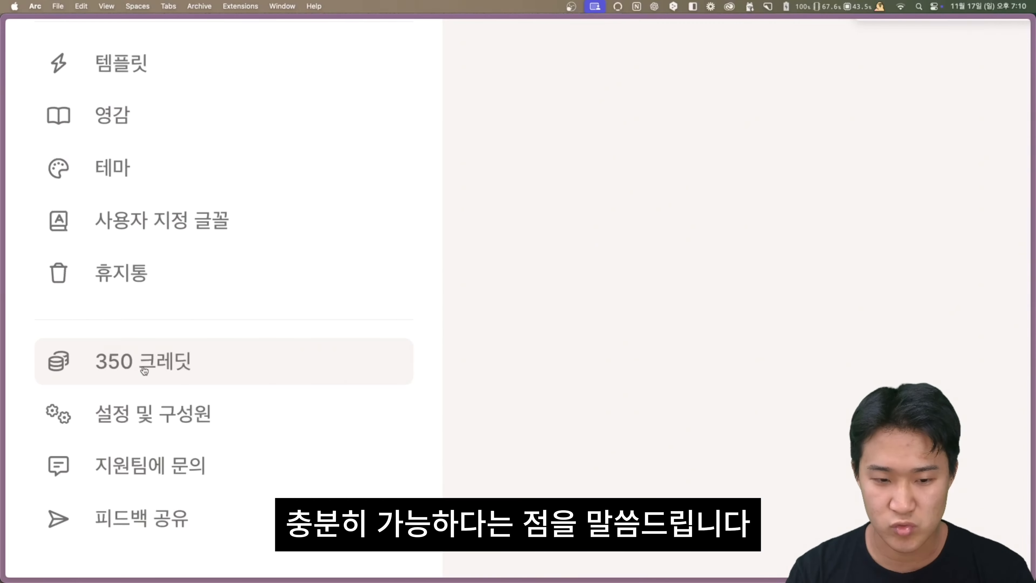
key("super+0")
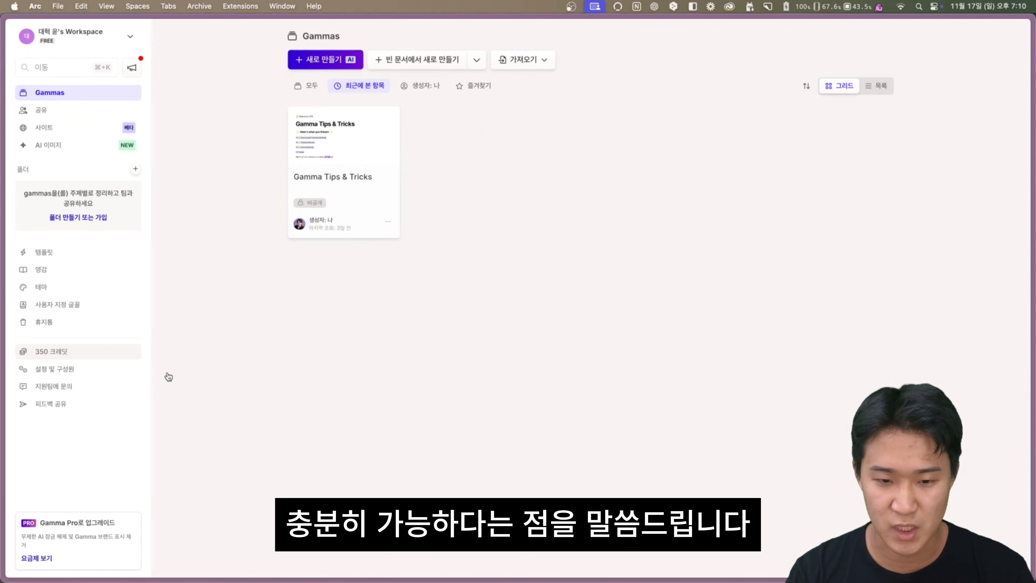
left_click(326, 62)
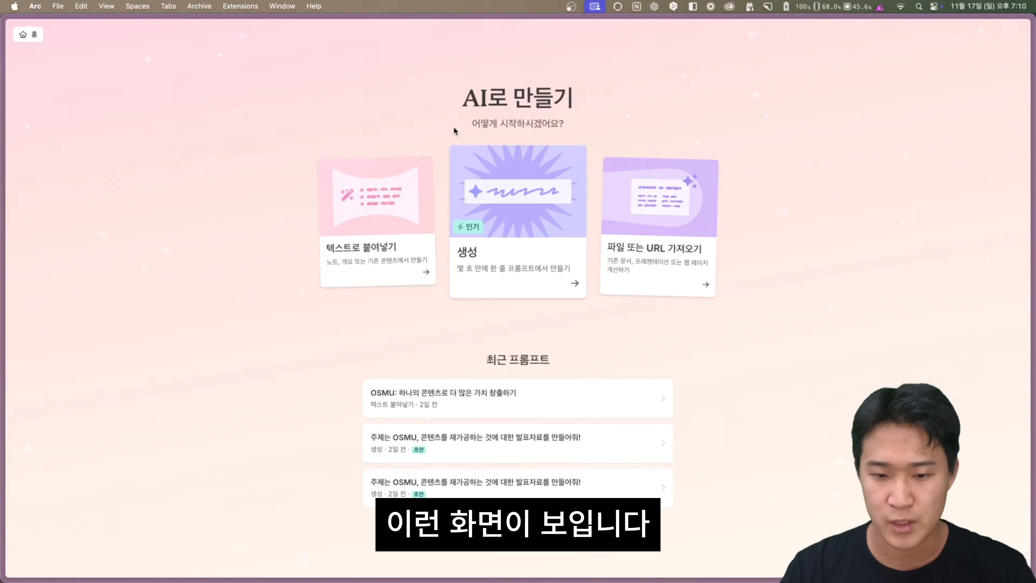
- Try generating an 8-card Korean presentation outline from the one-line prompt "초보자를 위한 콘텐츠 제작 가이드" and look it over
left_click(459, 157)
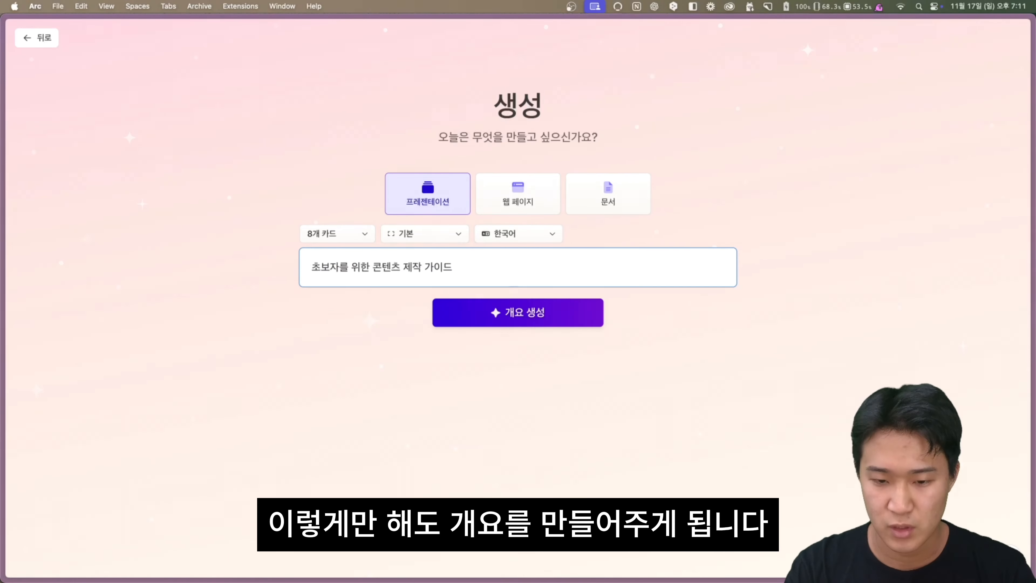
key("Return")
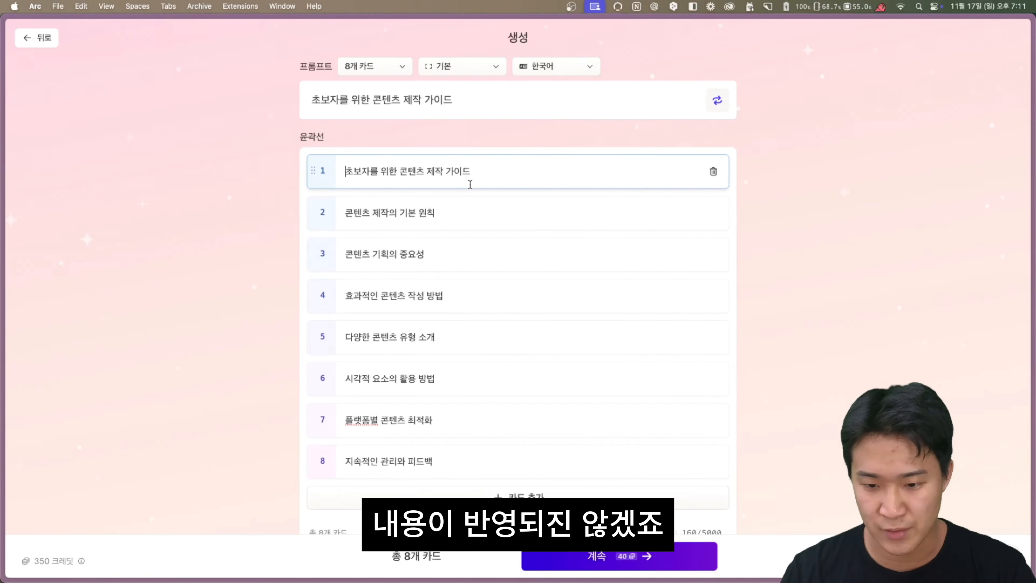
scroll(452, 279, "down", 1)
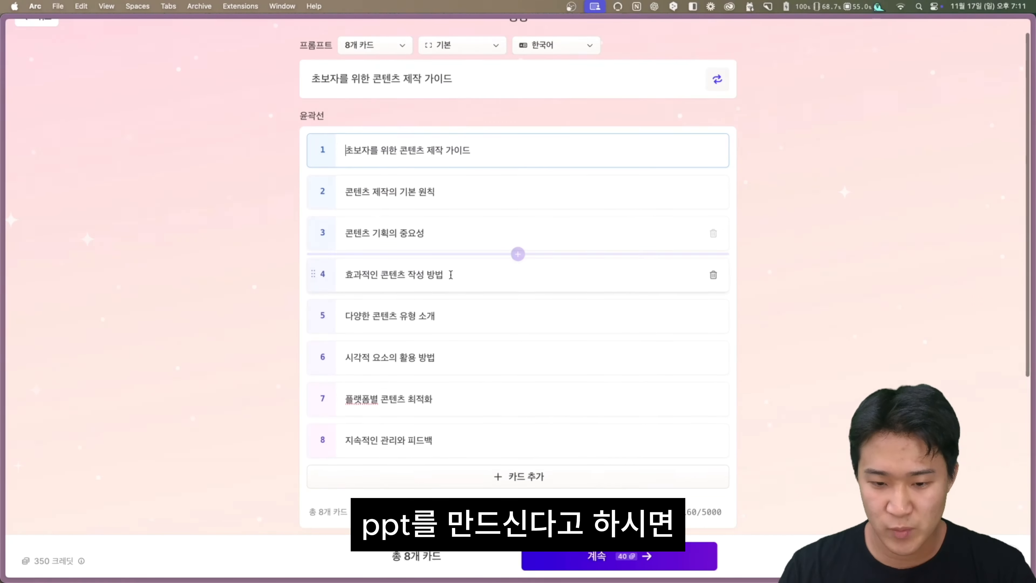
scroll(451, 275, "up", 1)
mouse_move(451, 276)
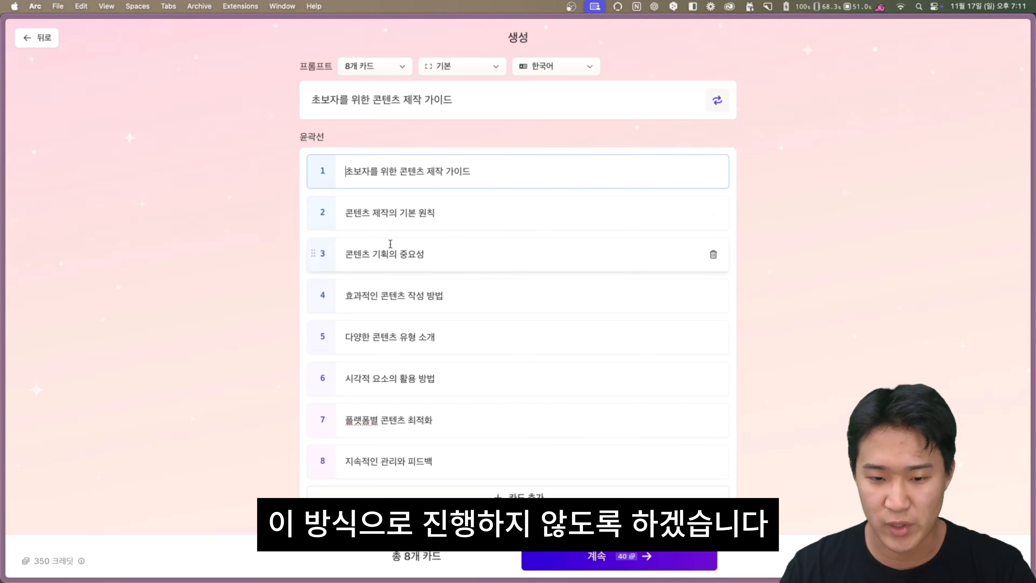
scroll(404, 296, "down", 5)
scroll(483, 330, "up", 5)
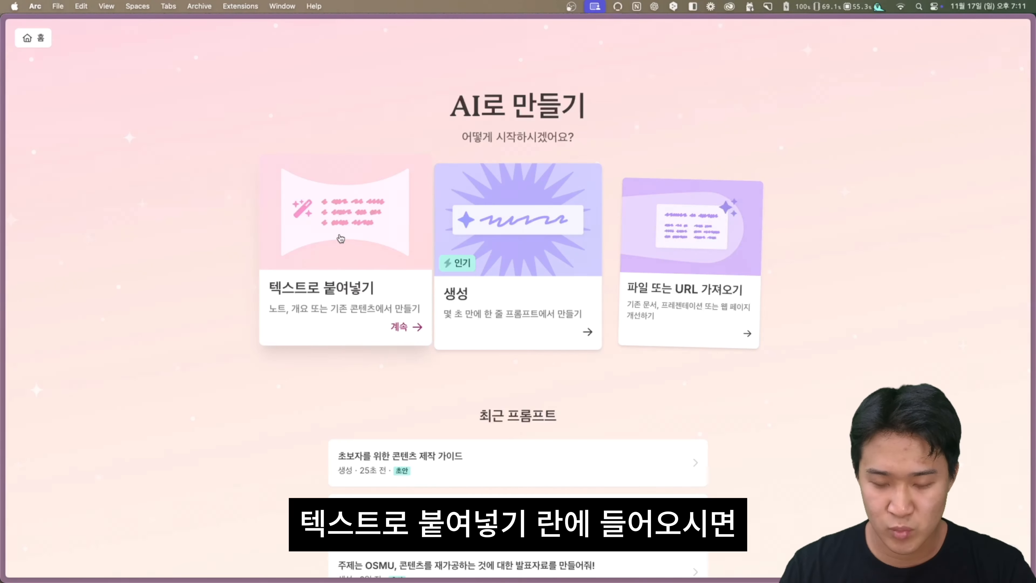
- Start a presentation from pasted text, using the copied chapter outline "초보자를 위한 콘텐츠 제작 가이드", and continue to the prompt editor
left_click(343, 251)
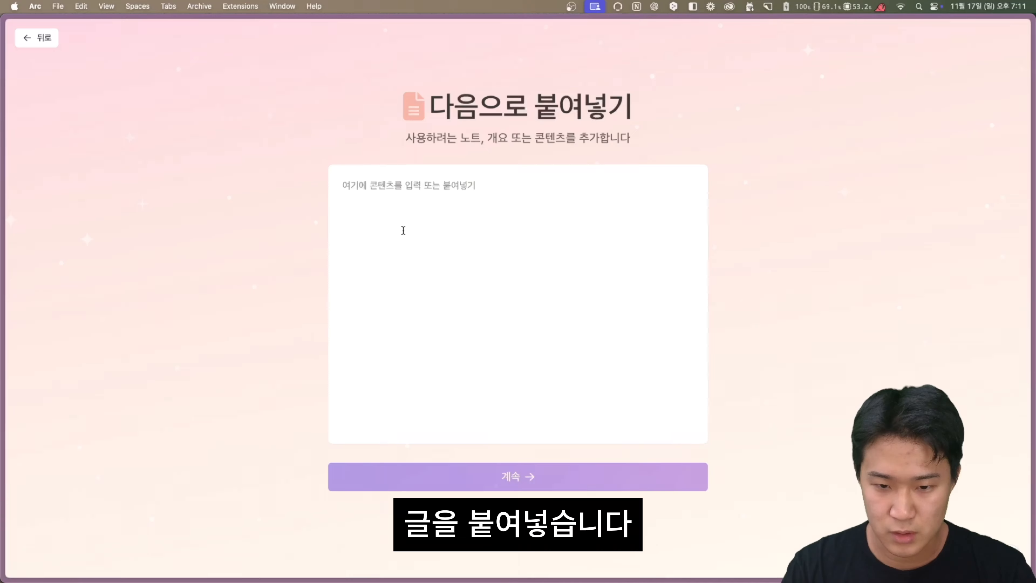
key("super+v")
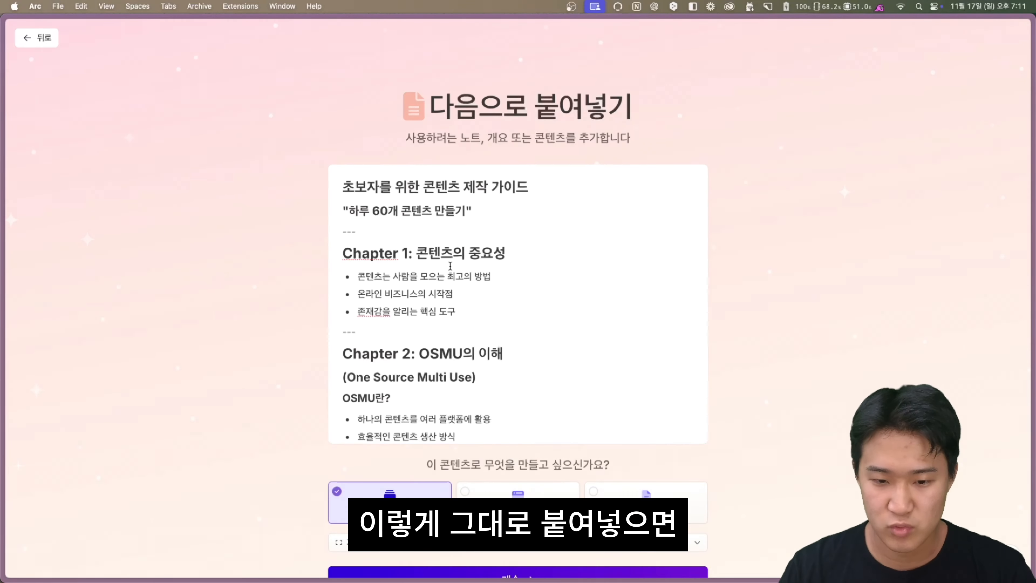
scroll(453, 267, "down", 10)
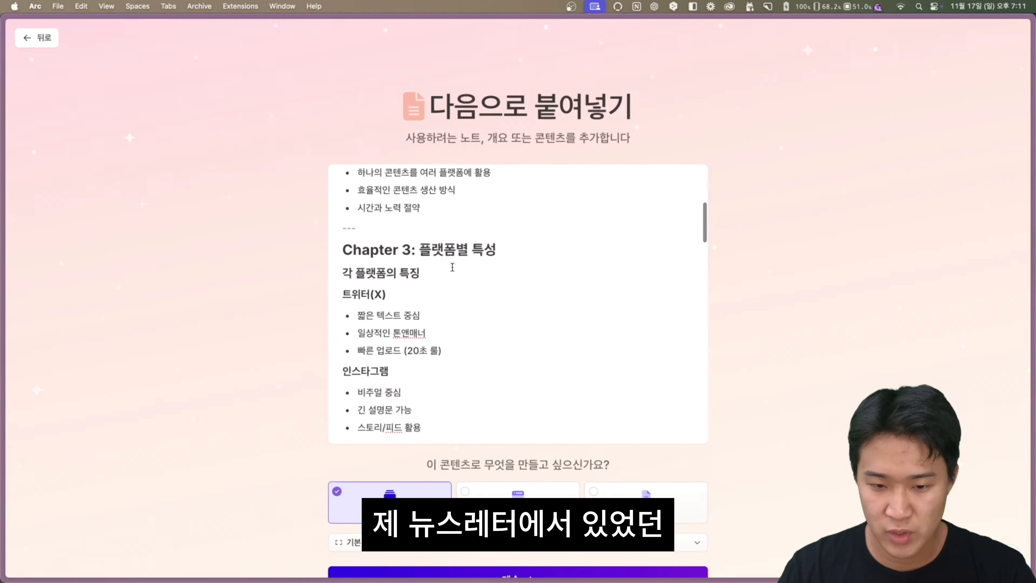
scroll(453, 266, "down", 15)
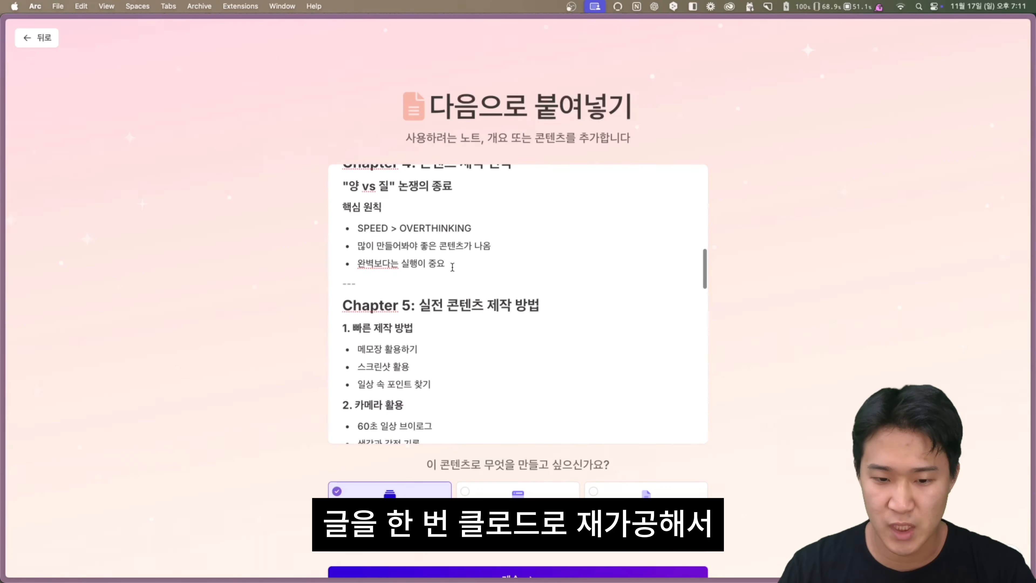
scroll(452, 266, "down", 5)
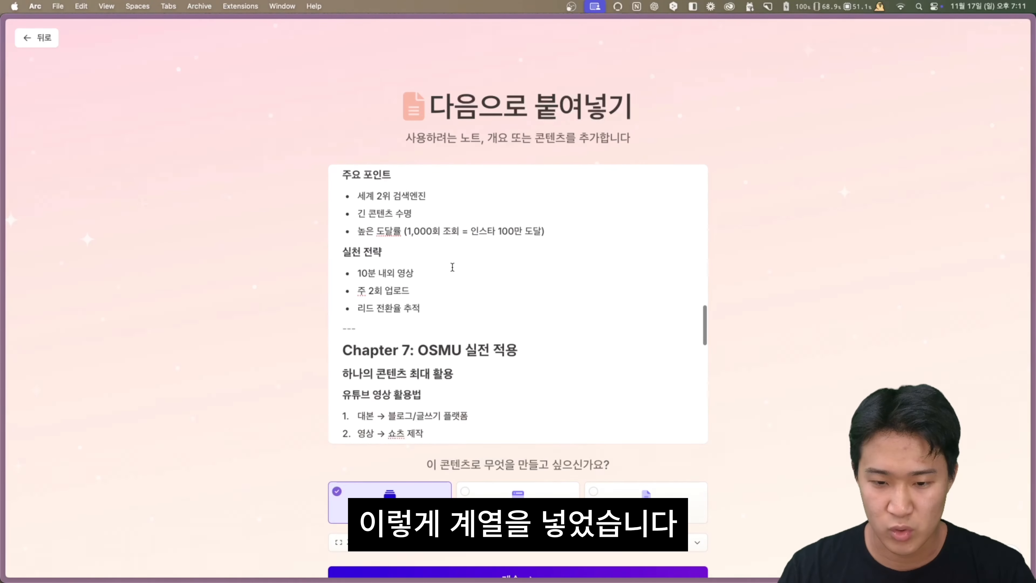
scroll(452, 267, "down", 5)
scroll(775, 273, "down", 3)
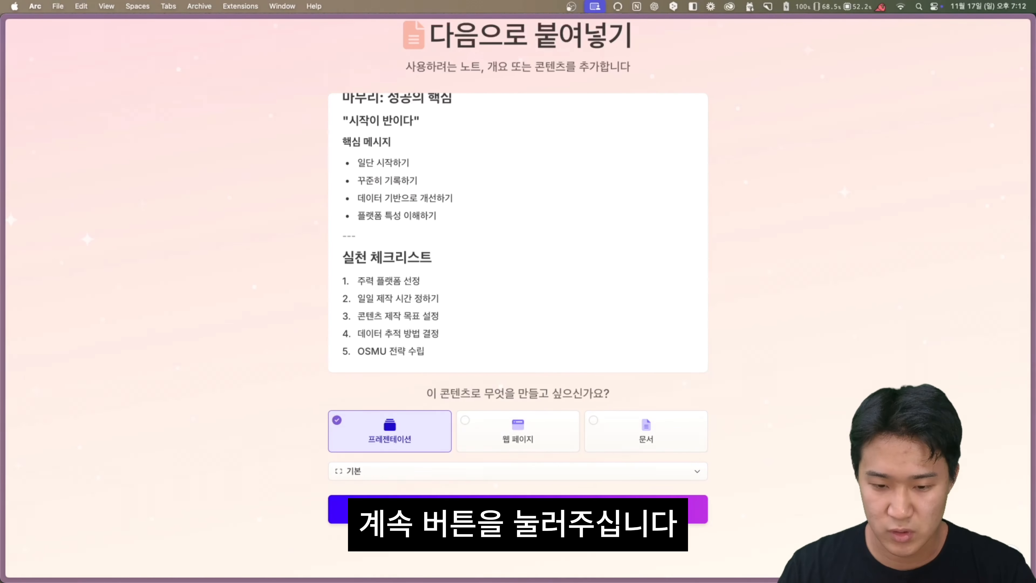
left_click(518, 510)
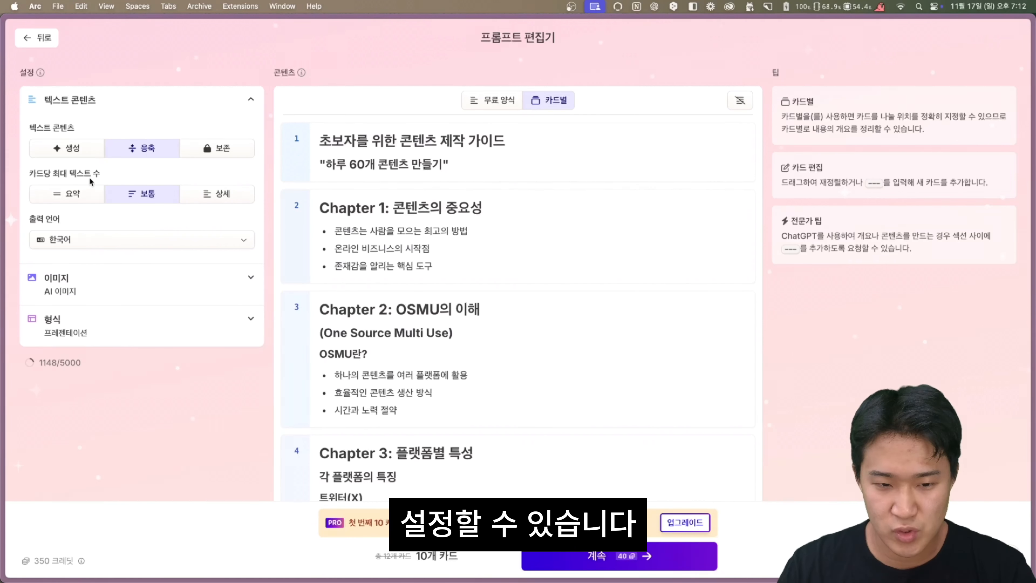
- Compare the 요약 text amount per card, set it back to 보통, and continue to theme selection
left_click(77, 196)
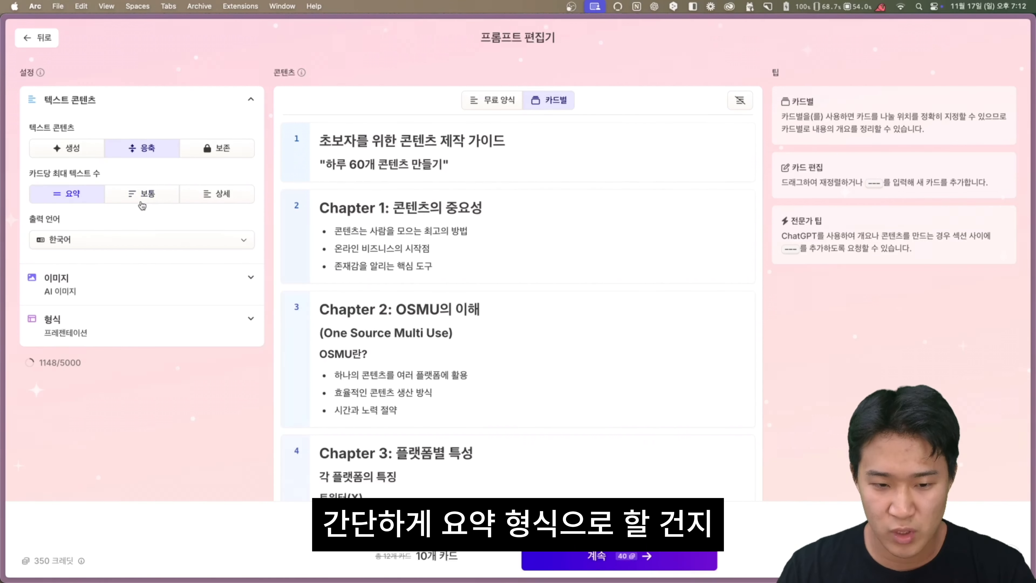
left_click(146, 200)
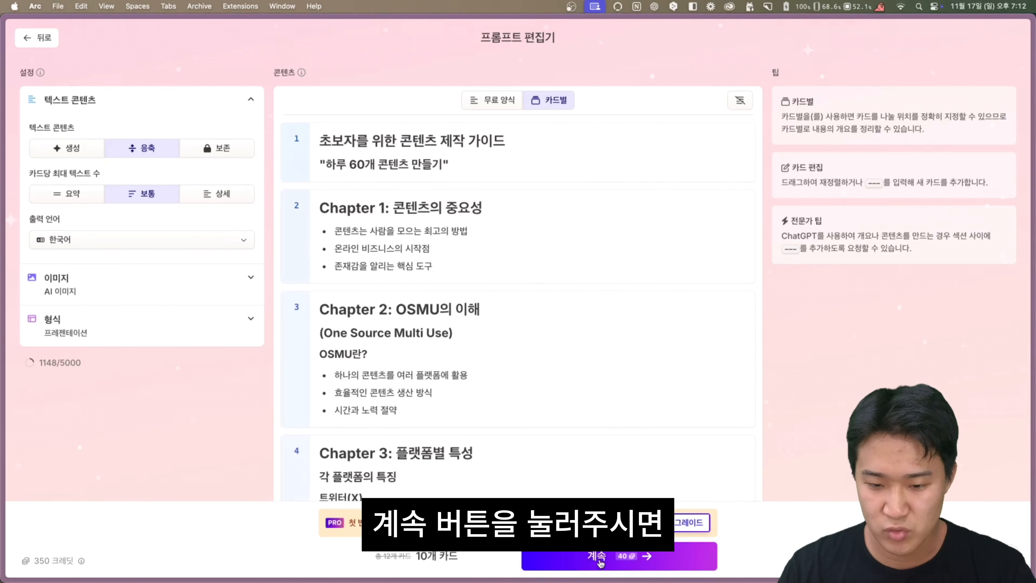
scroll(601, 564, "up", 5)
scroll(601, 564, "right", 2)
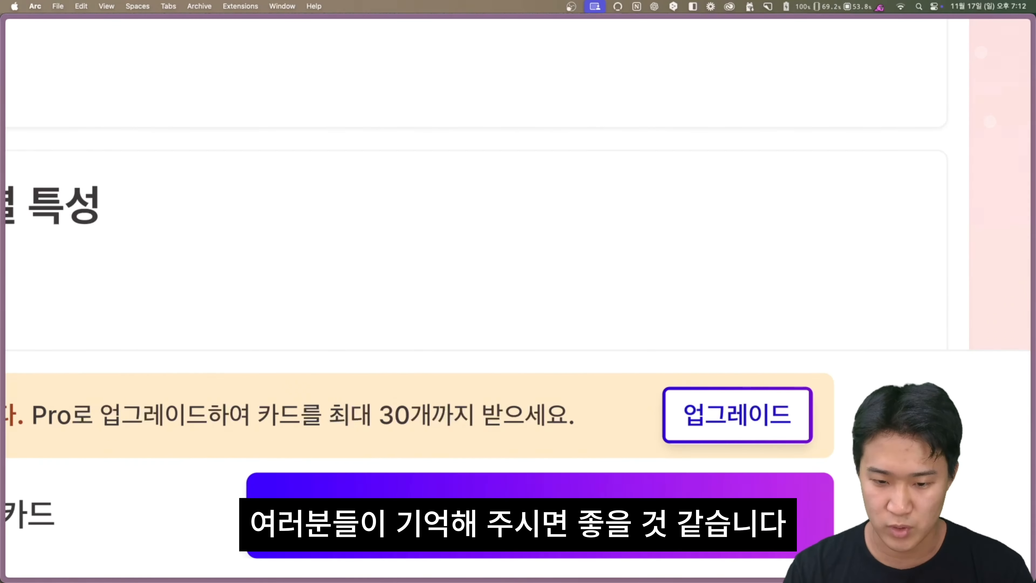
left_click(540, 516)
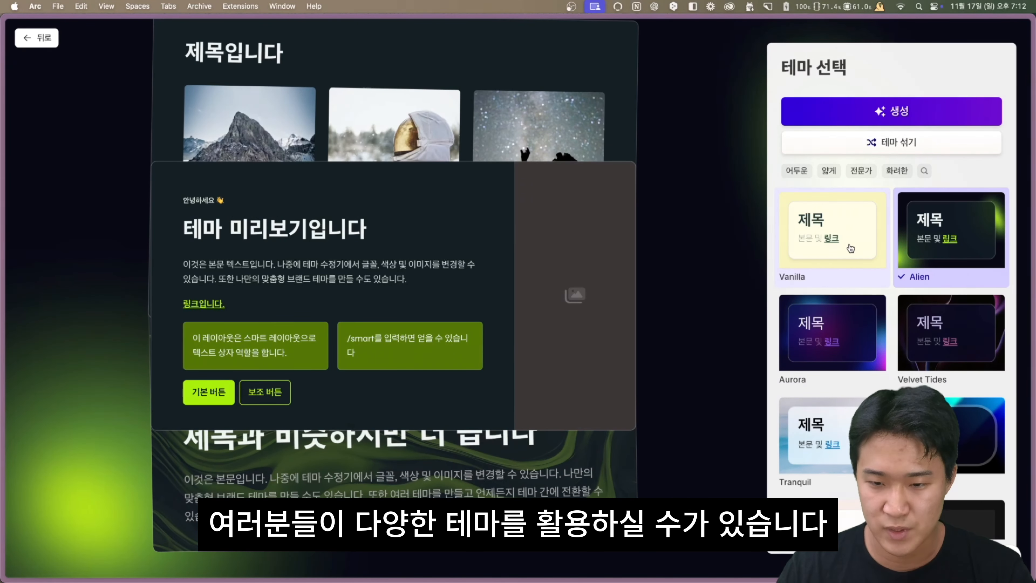
- Try out the Vanilla, Aurora, Velvet Tides, Tranquil, Terracotta, Bubble Gum and Pistachio themes on the preview
left_click(849, 245)
left_click(861, 301)
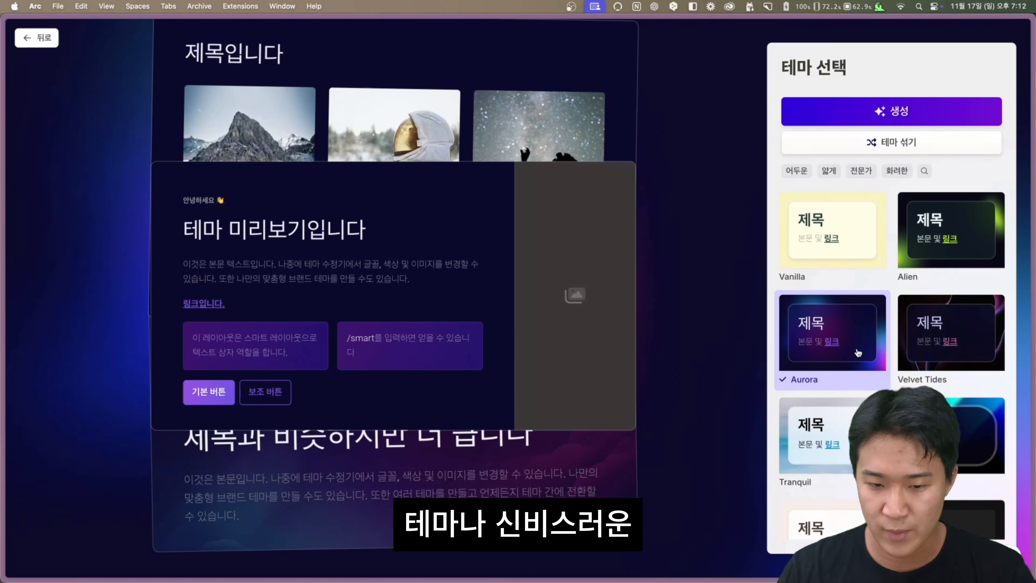
left_click(936, 349)
scroll(918, 350, "down", 2)
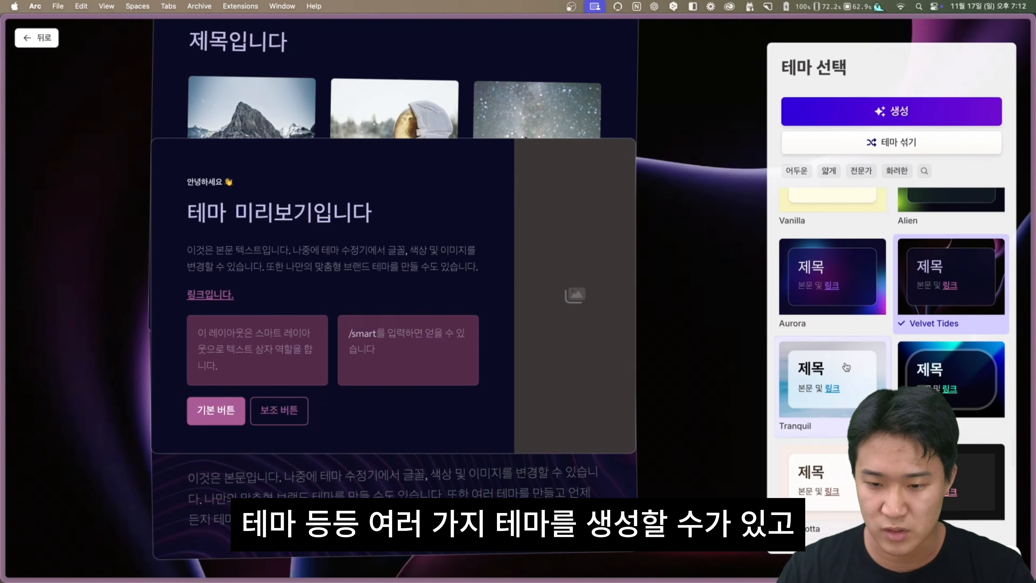
left_click(852, 351)
scroll(851, 349, "down", 5)
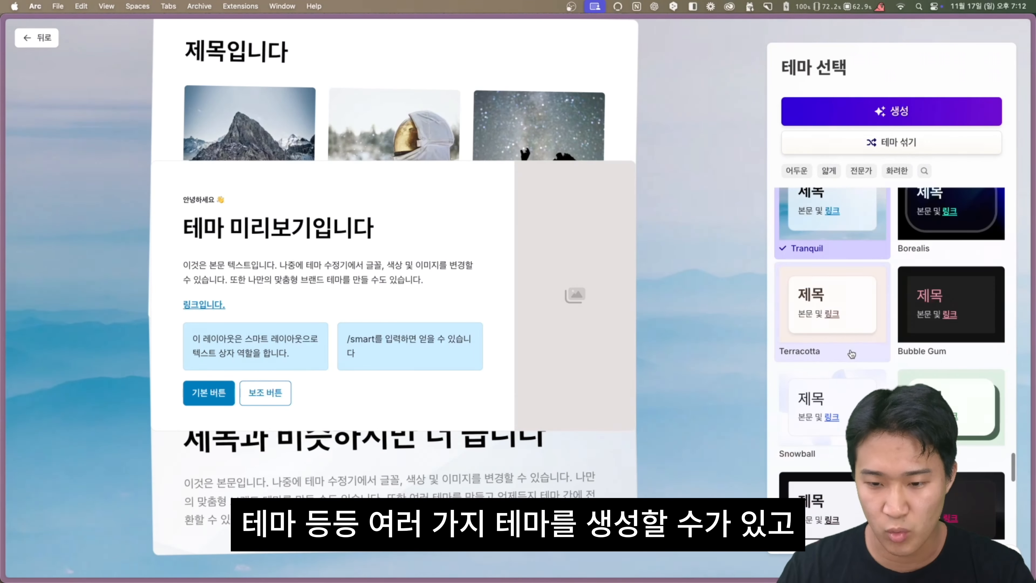
left_click(845, 318)
left_click(926, 318)
scroll(926, 318, "down", 4)
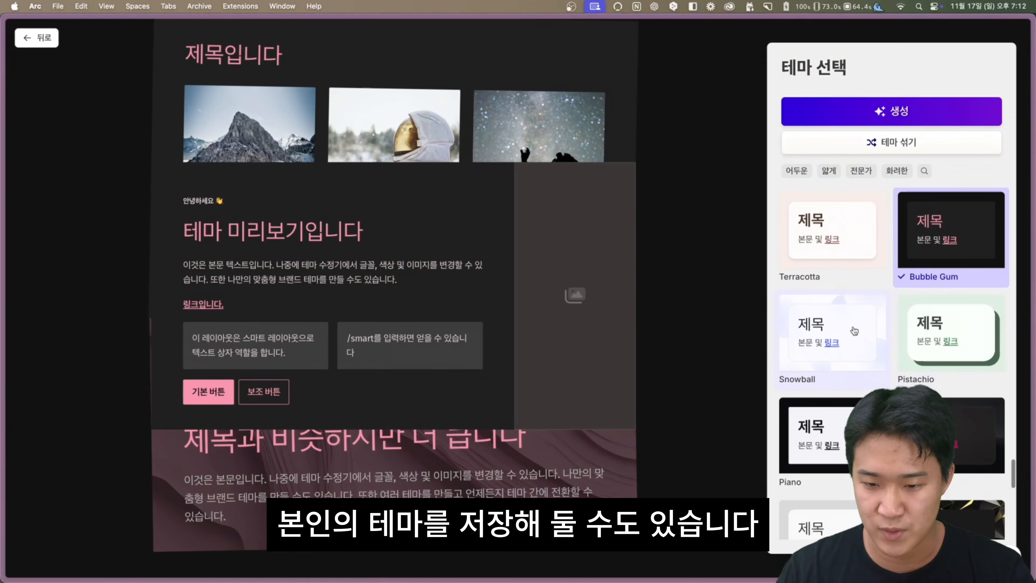
left_click(946, 302)
scroll(872, 194, "up", 4)
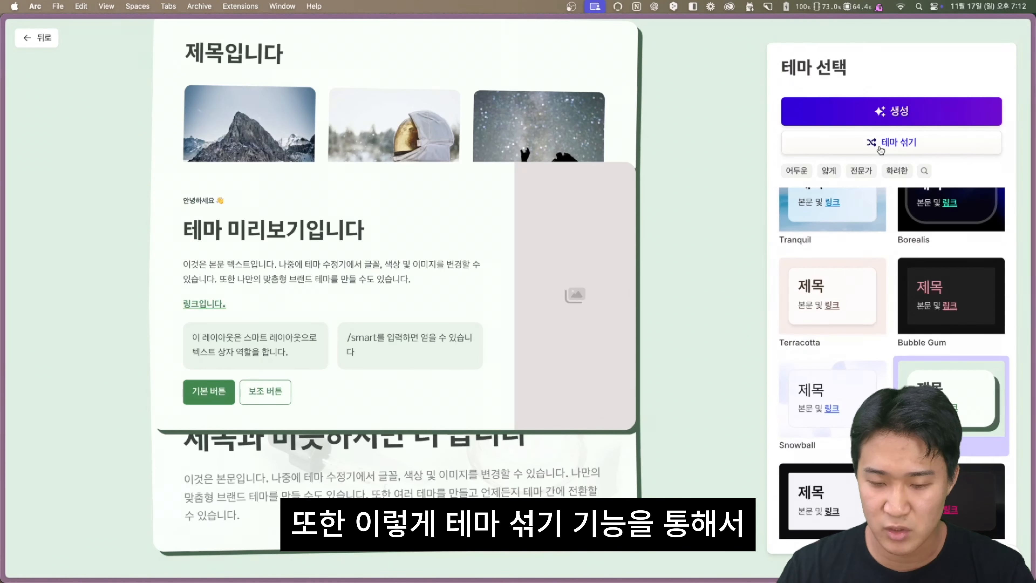
- Shuffle the presentation theme at random several times, ending on Onyx
left_click(881, 150)
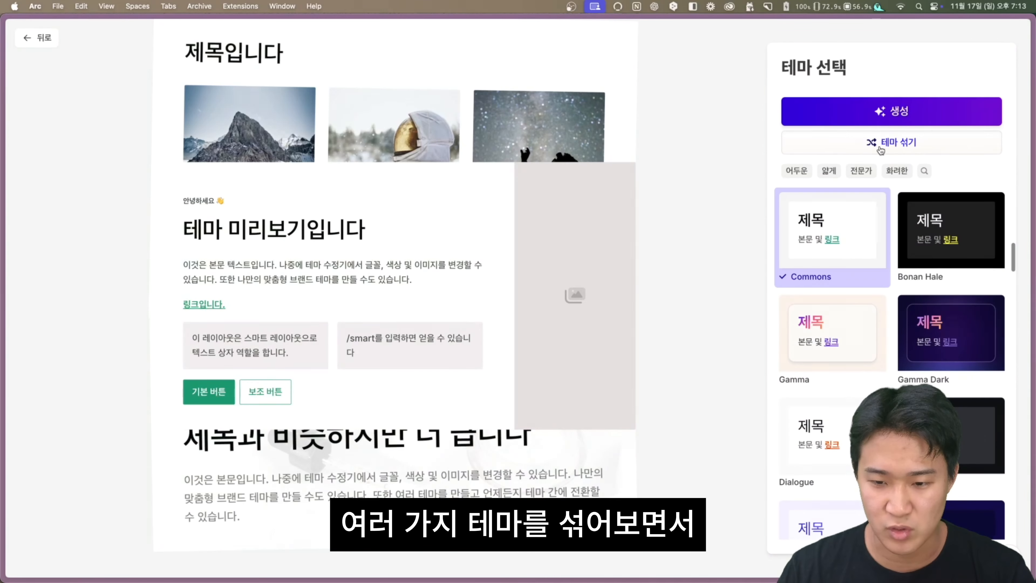
left_click(881, 151)
left_click(881, 150)
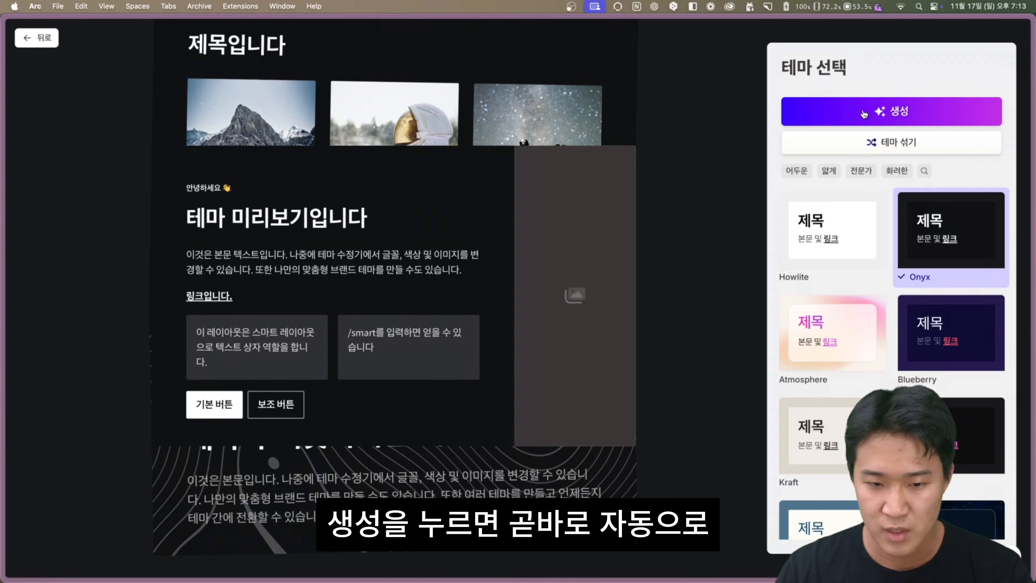
- Generate the presentation with the Onyx theme and look through the finished cards from 콘텐츠 제작 전략 to AI 활용 전략
left_click(892, 111)
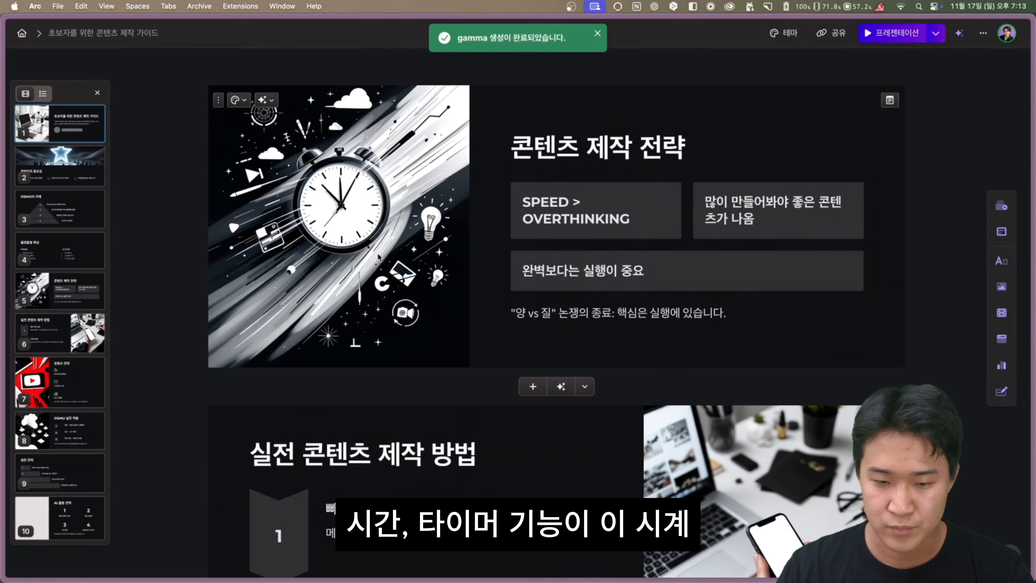
scroll(328, 239, "down", 10)
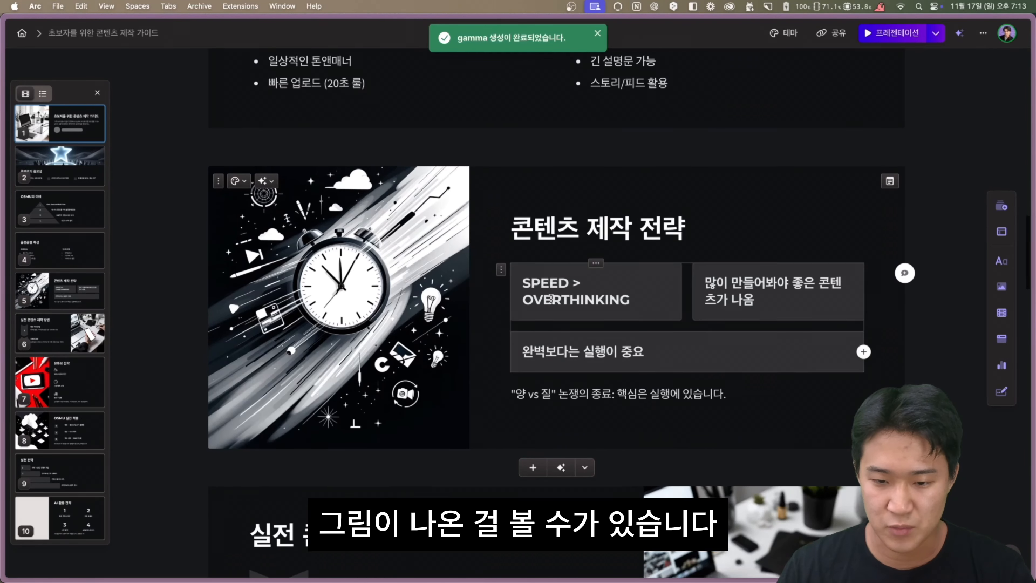
scroll(658, 323, "down", 5)
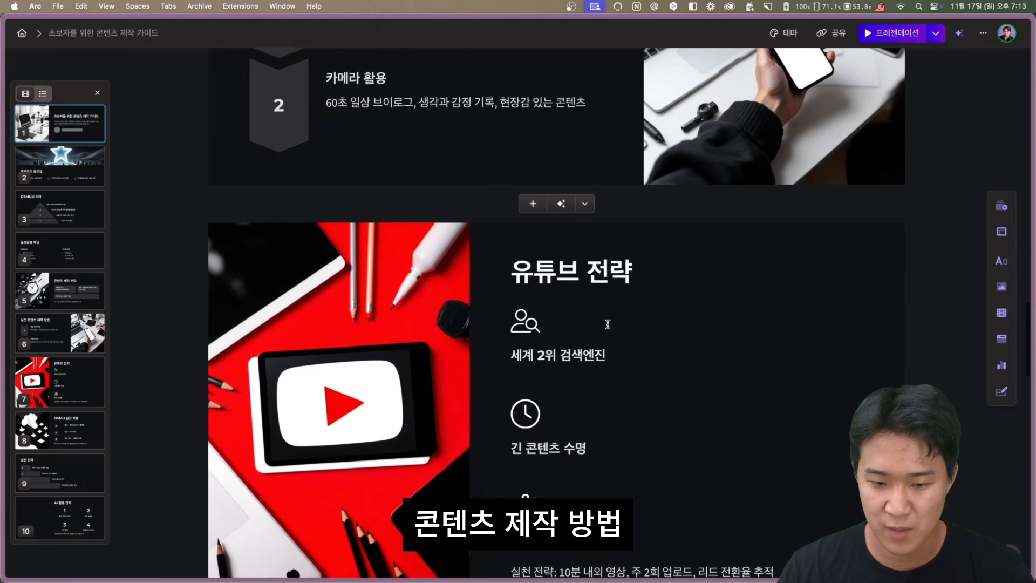
scroll(364, 384, "down", 1)
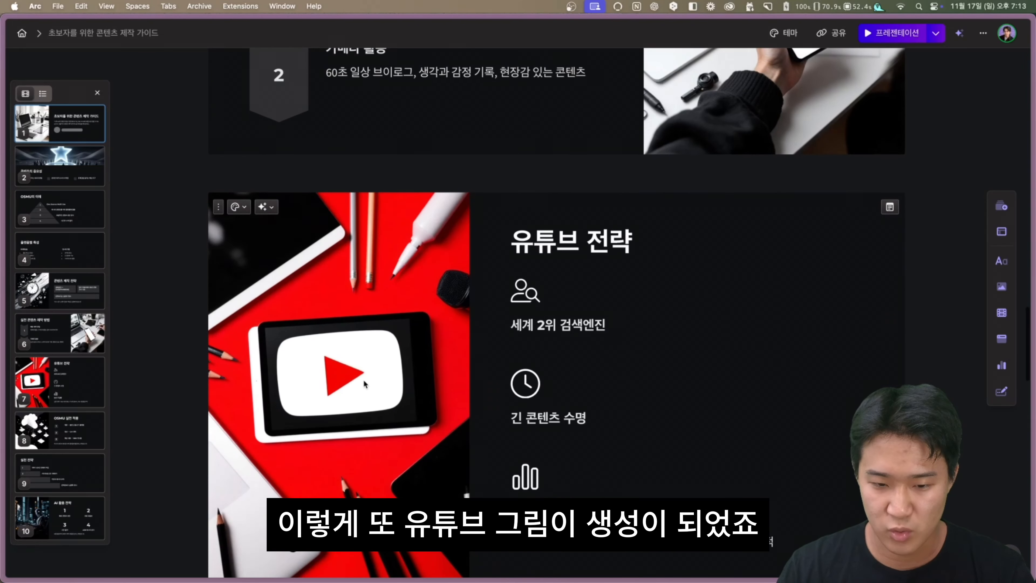
scroll(499, 361, "down", 15)
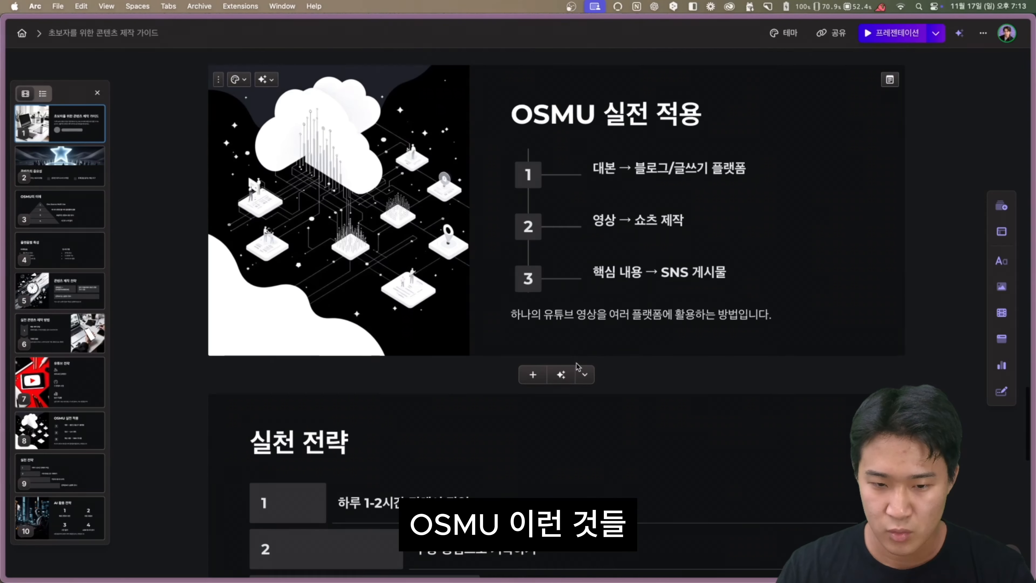
scroll(579, 367, "down", 15)
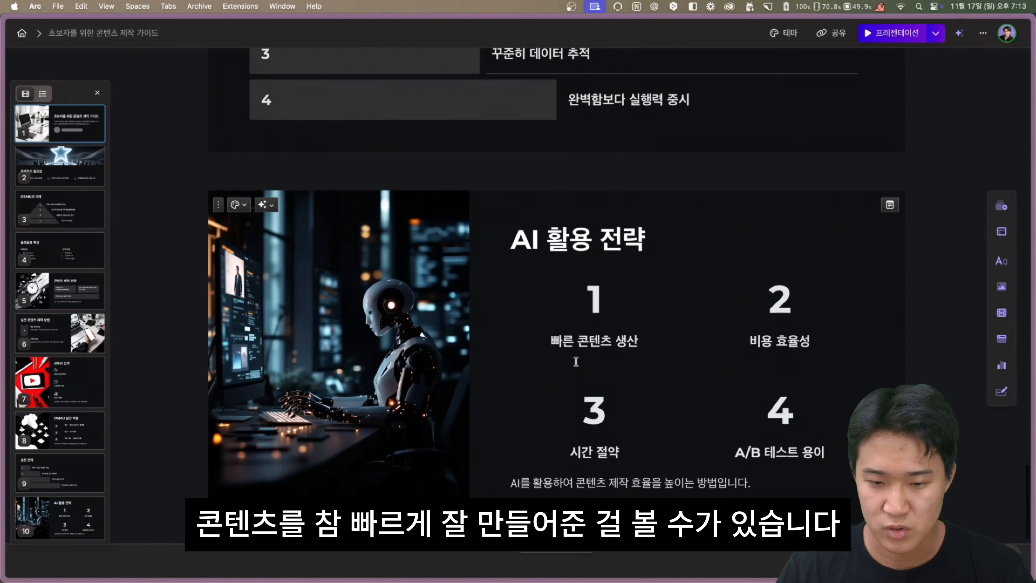
scroll(576, 361, "down", 5)
scroll(612, 351, "up", 20)
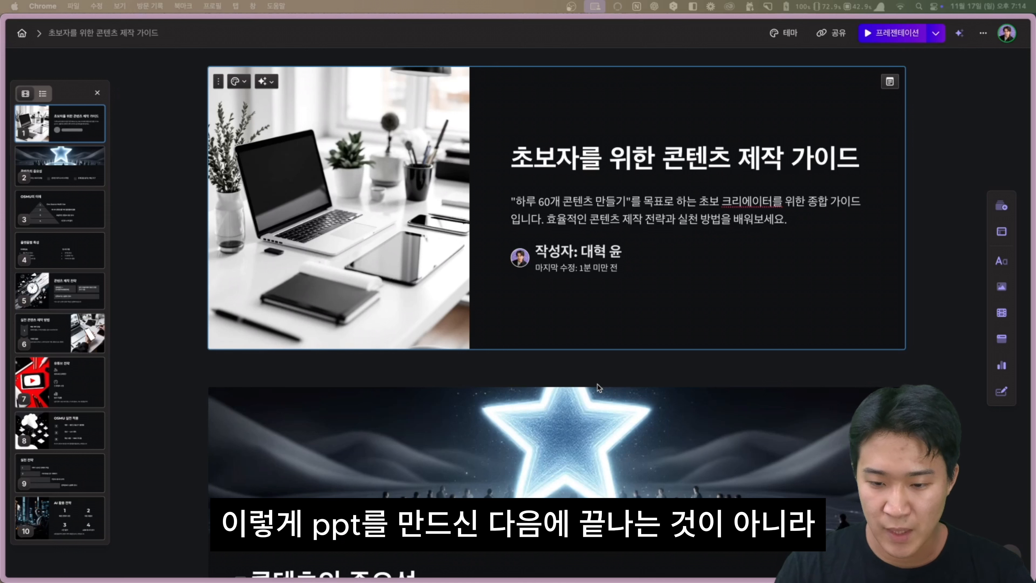
- Lengthen the content of the 콘텐츠의 중요성 card with the AI edit option 더 길게 만들기
scroll(514, 379, "down", 7)
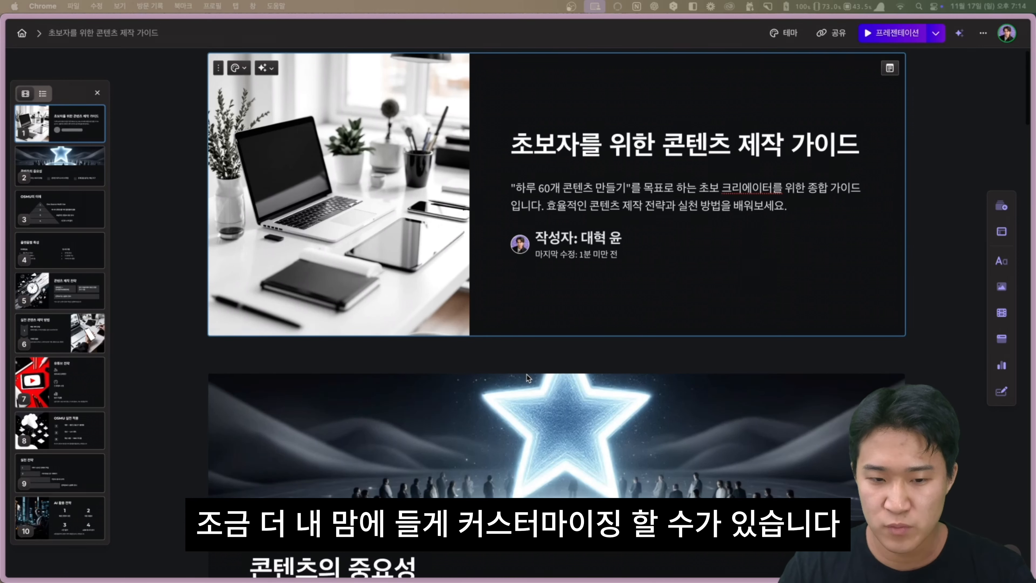
scroll(501, 383, "up", 4)
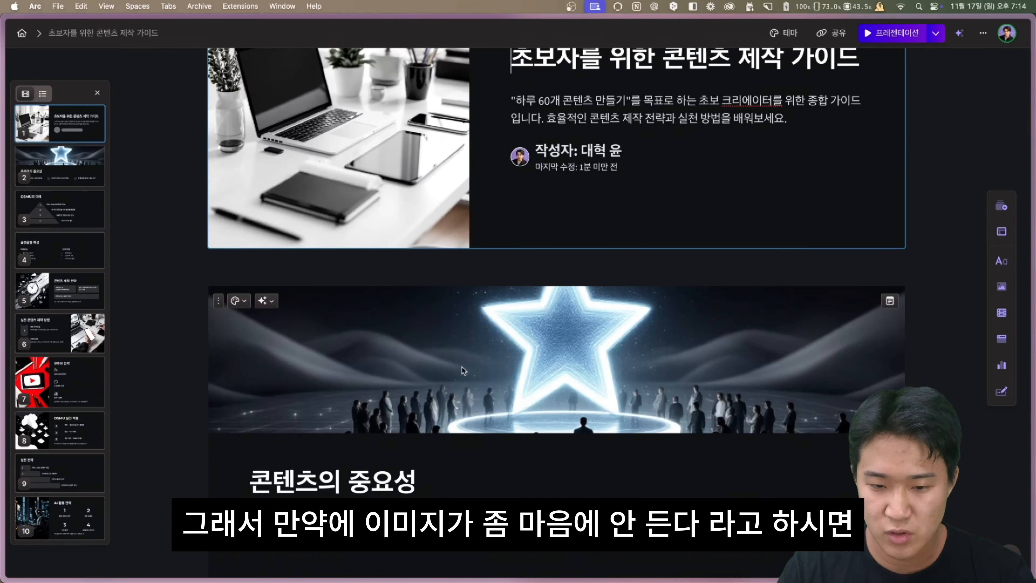
left_click(460, 363)
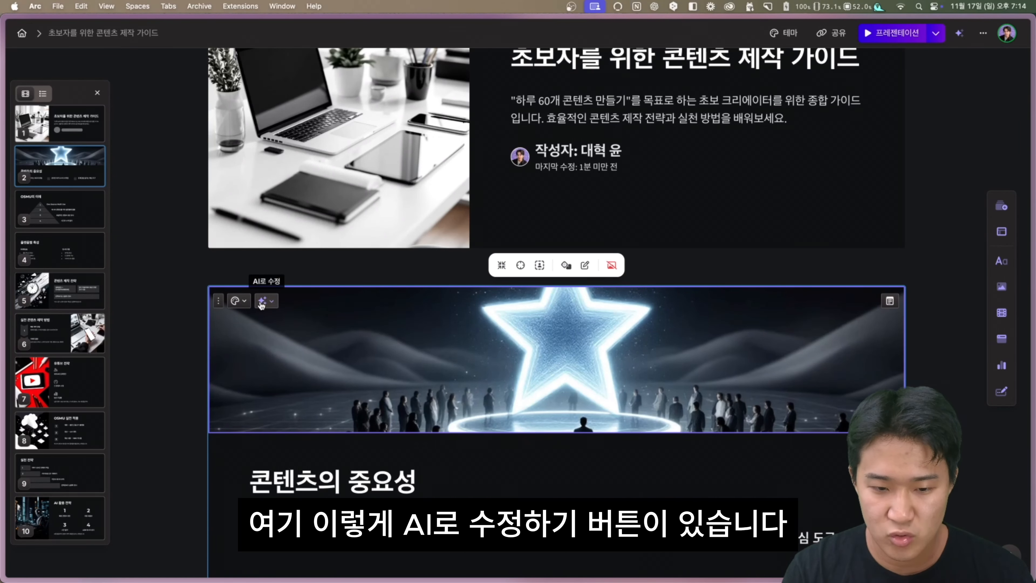
scroll(262, 305, "up", 5)
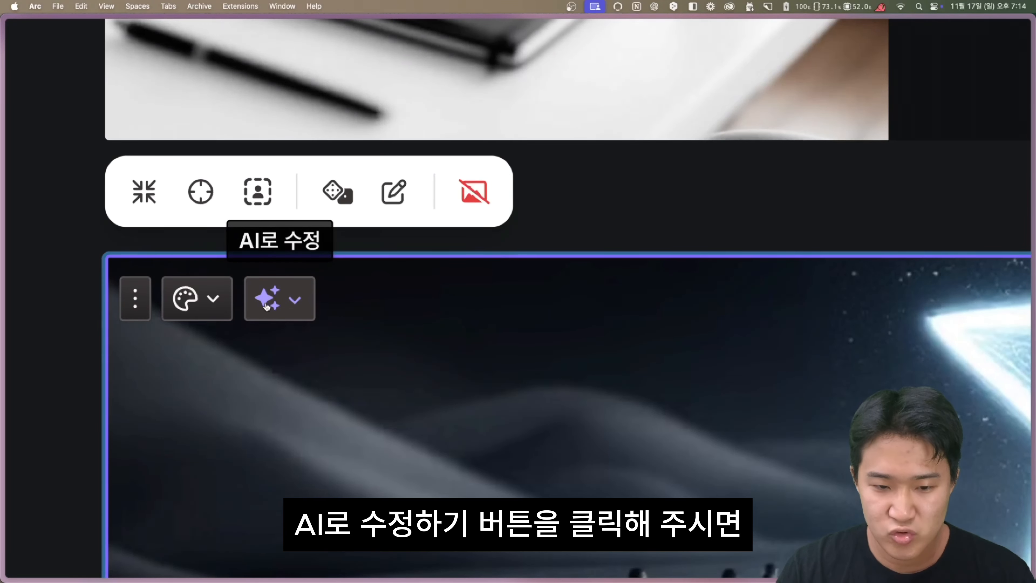
left_click(266, 306)
scroll(266, 306, "down", 5)
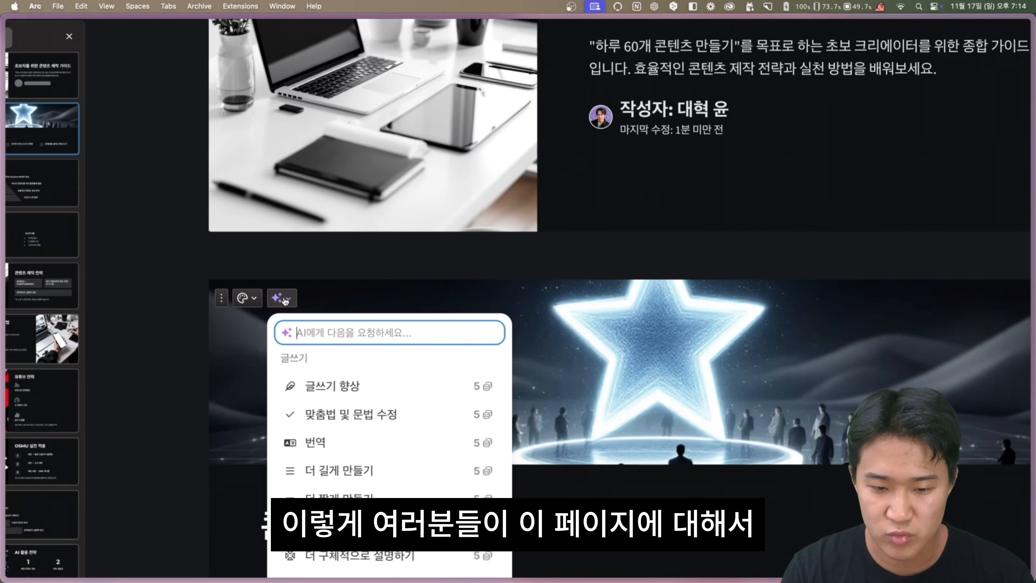
scroll(285, 301, "down", 3)
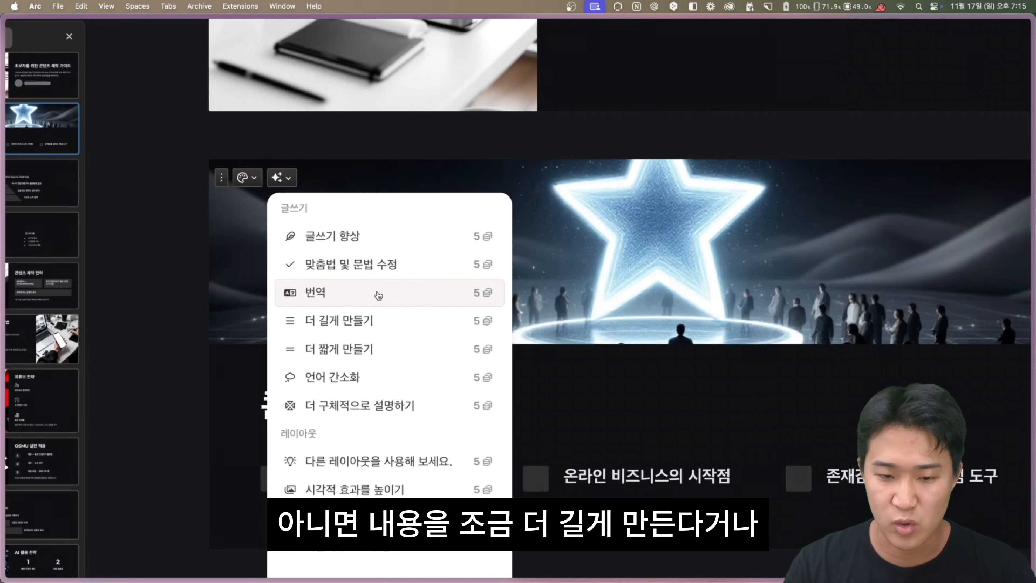
left_click(369, 322)
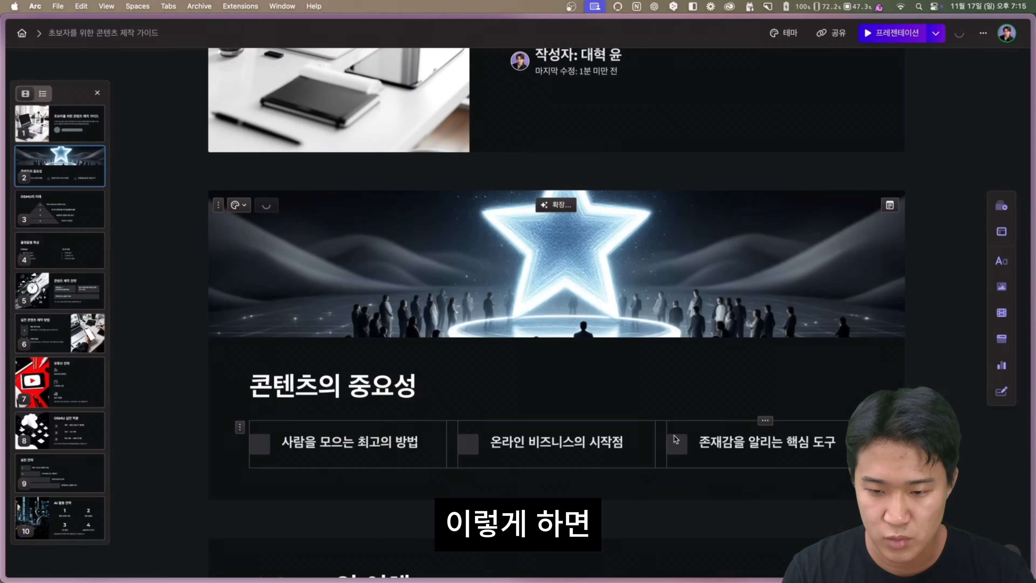
- Add an AI-generated image to the expanded 콘텐츠의 중요성 card with the AI edit option 이미지 추가
scroll(675, 431, "down", 2)
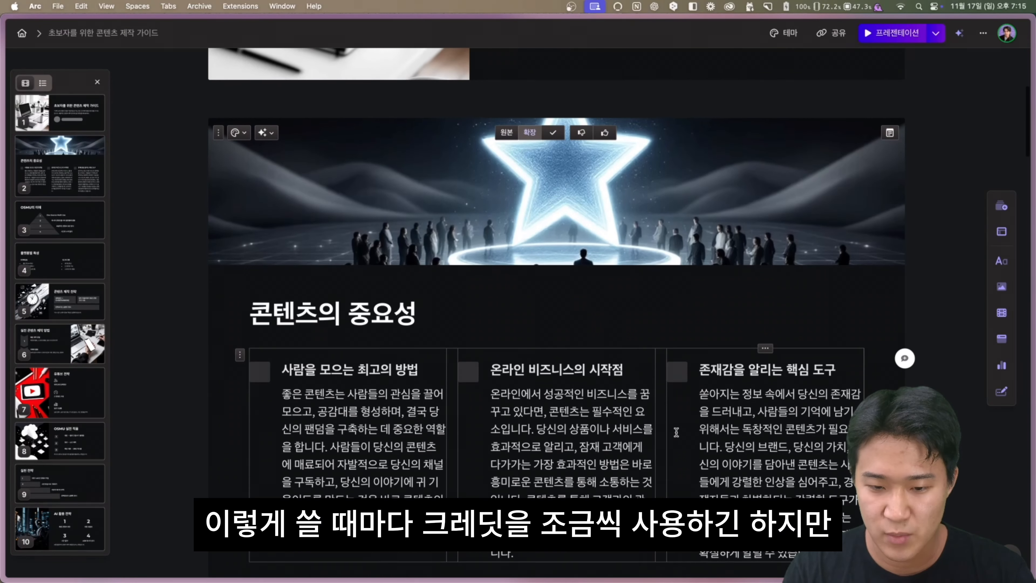
scroll(676, 432, "down", 2)
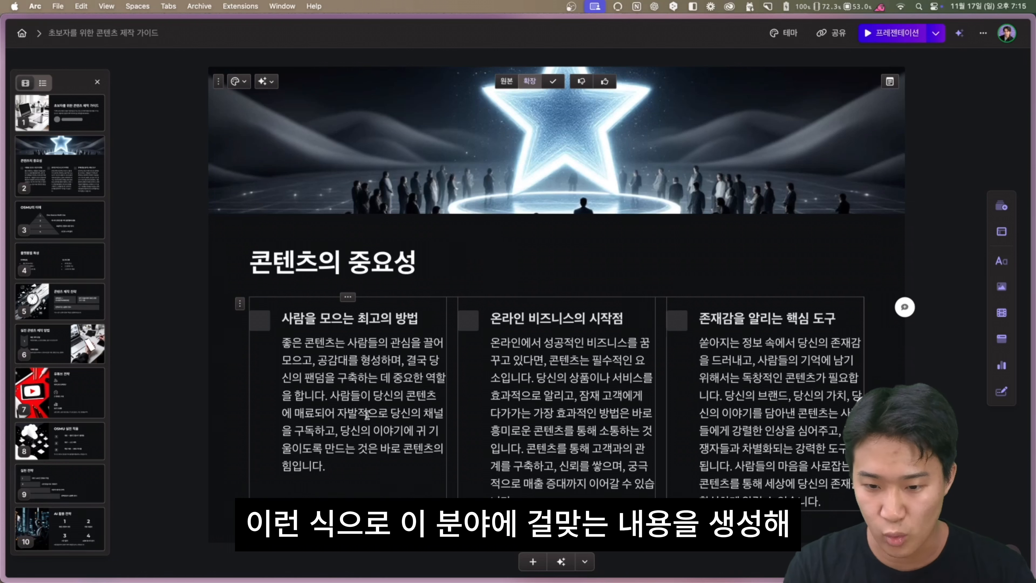
left_click(266, 82)
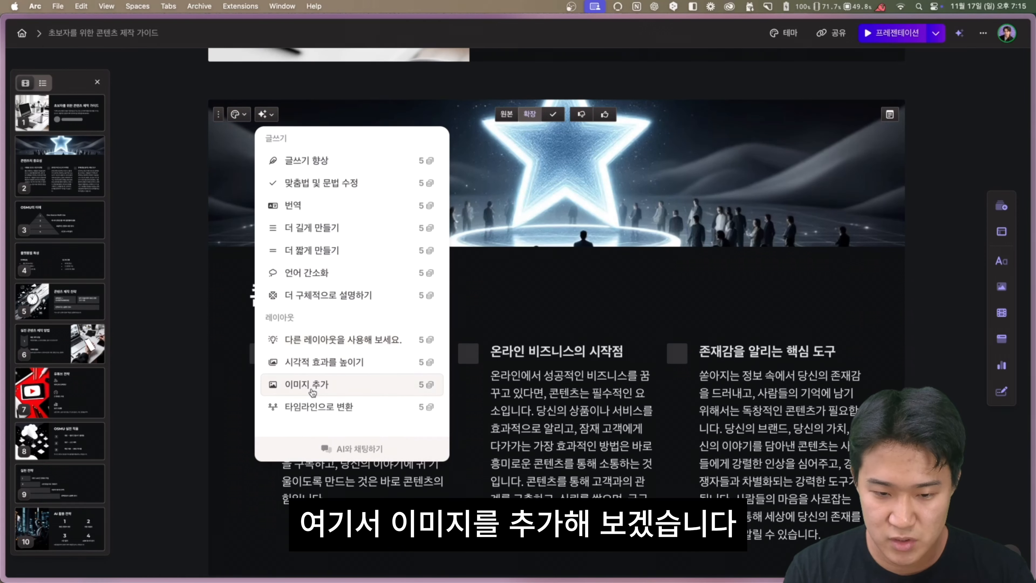
left_click(312, 393)
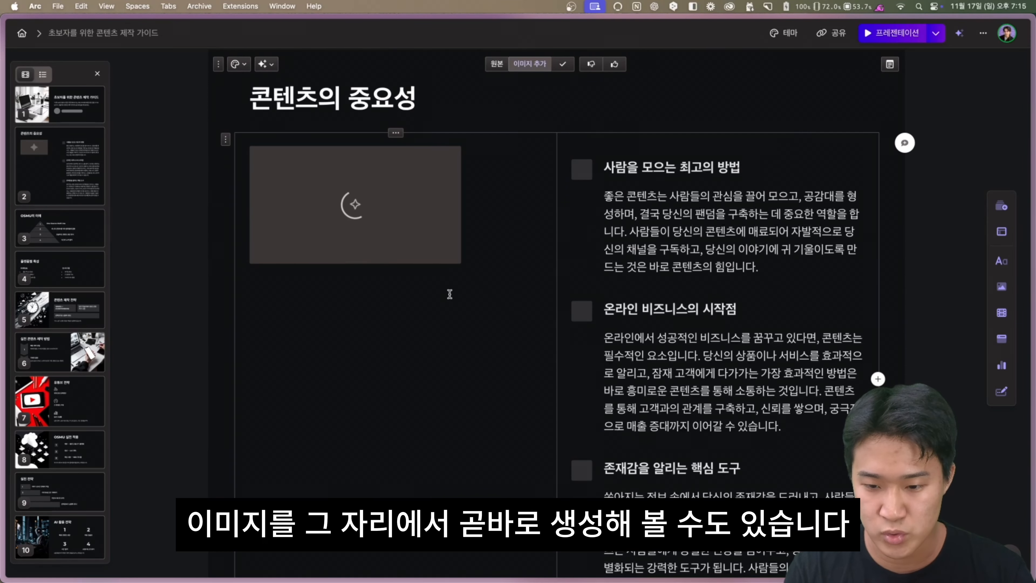
scroll(464, 358, "down", 3)
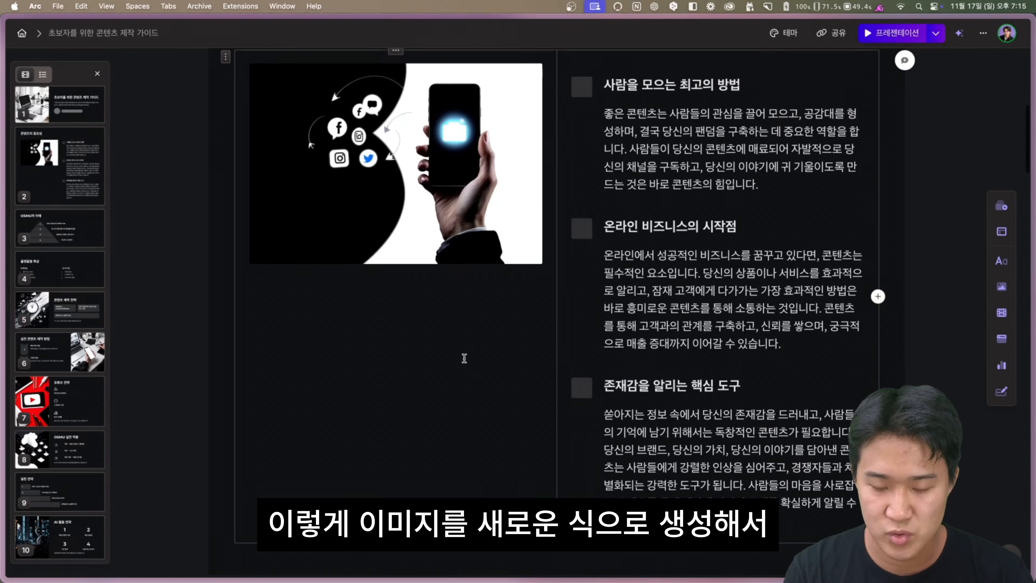
scroll(464, 358, "up", 3)
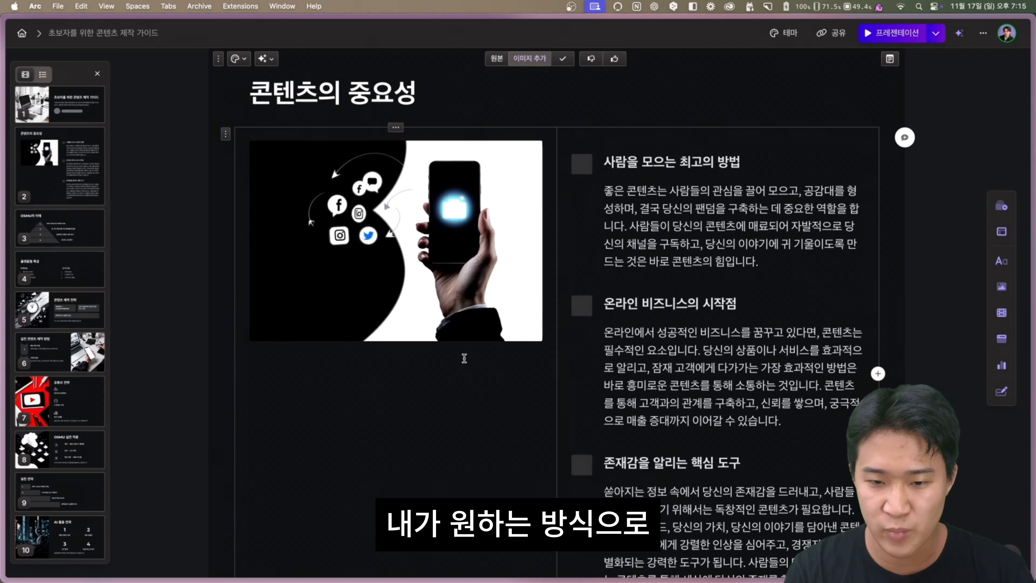
- Insert the 세로형 타임라인(단면) smart layout template above the pyramid on the OSMU의 이해 card
scroll(465, 358, "down", 2)
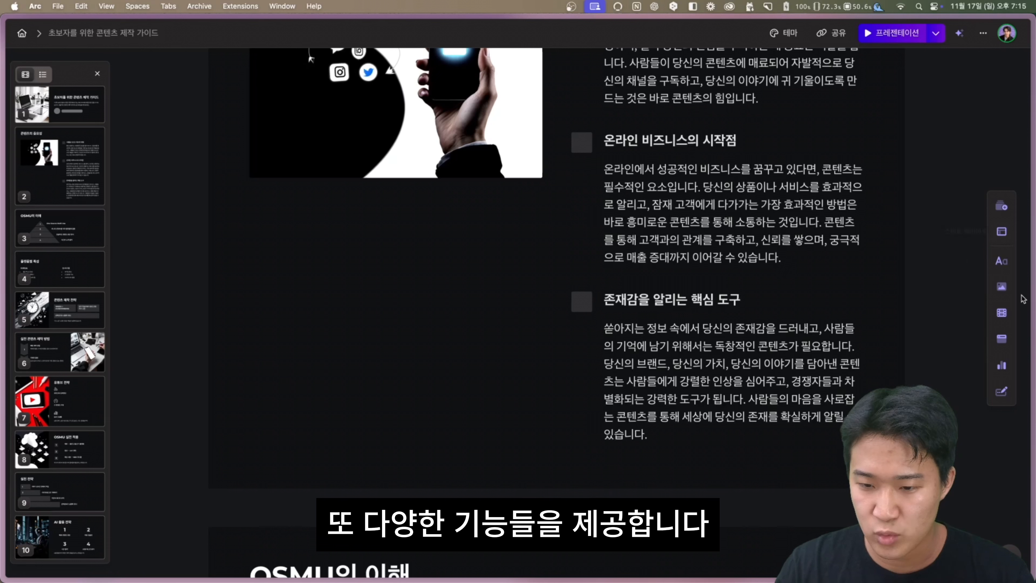
left_click(1003, 207)
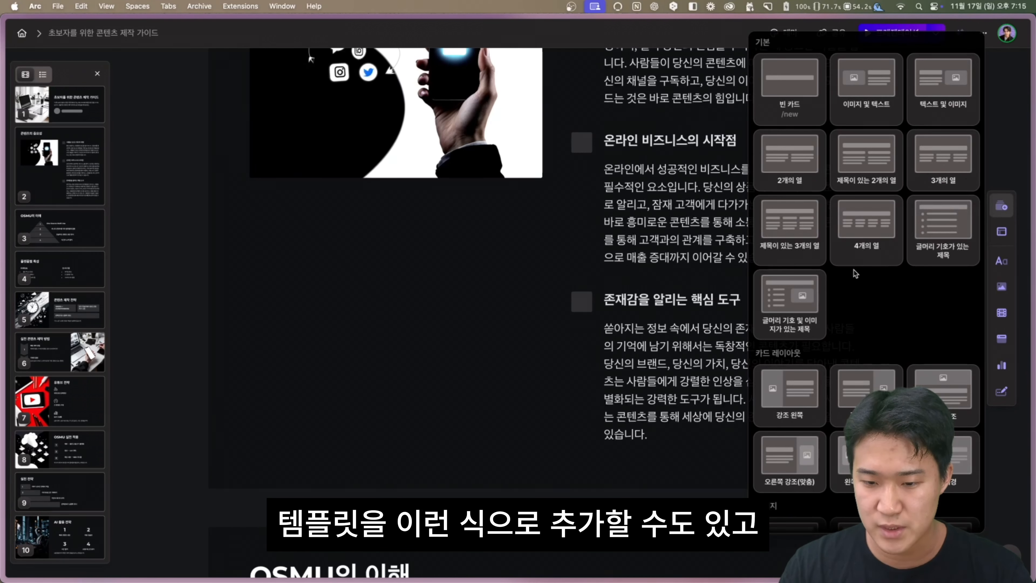
scroll(903, 261, "down", 5)
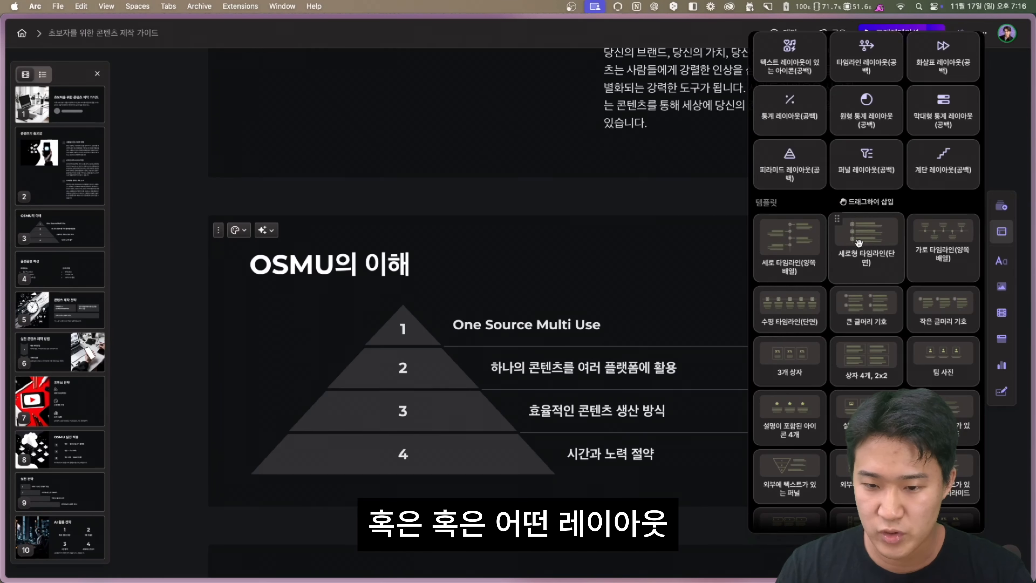
left_click_drag(800, 245, 562, 282)
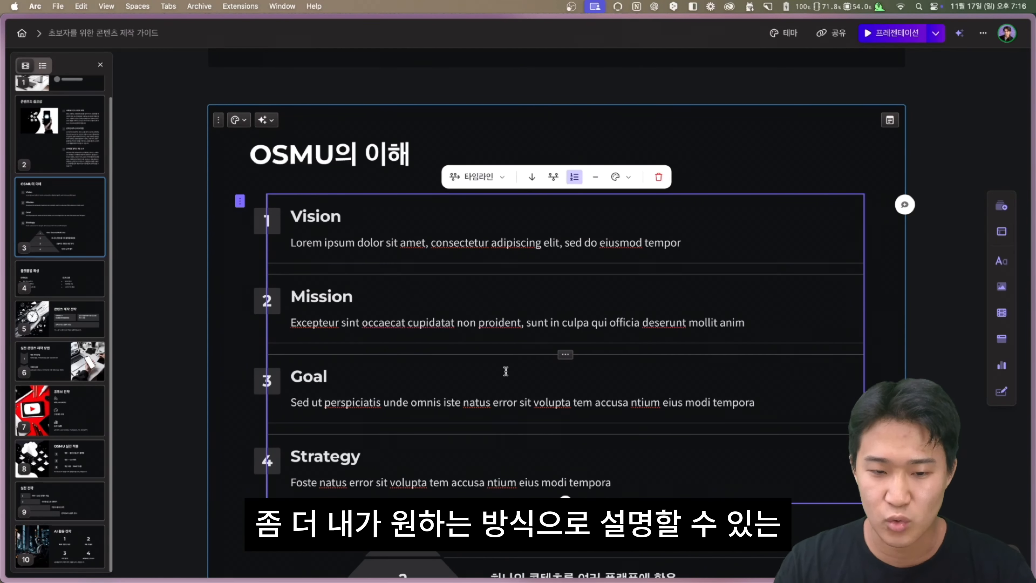
- Insert the 가로 타임라인(양쪽 배열) smart layout template below the title of the 플랫폼별 특성 card
left_click(1002, 231)
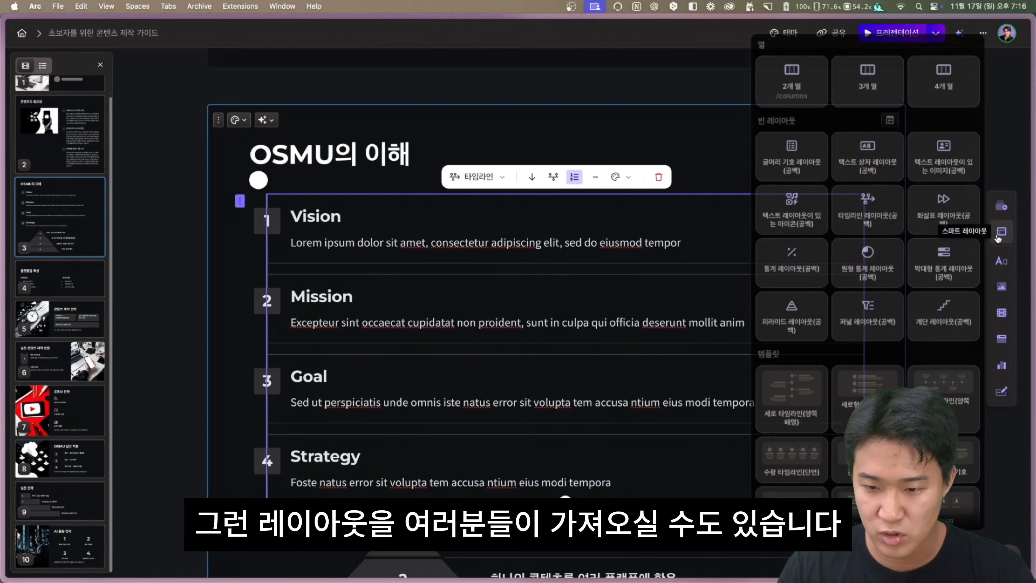
scroll(591, 366, "down", 4)
scroll(590, 366, "down", 3)
scroll(818, 347, "down", 6)
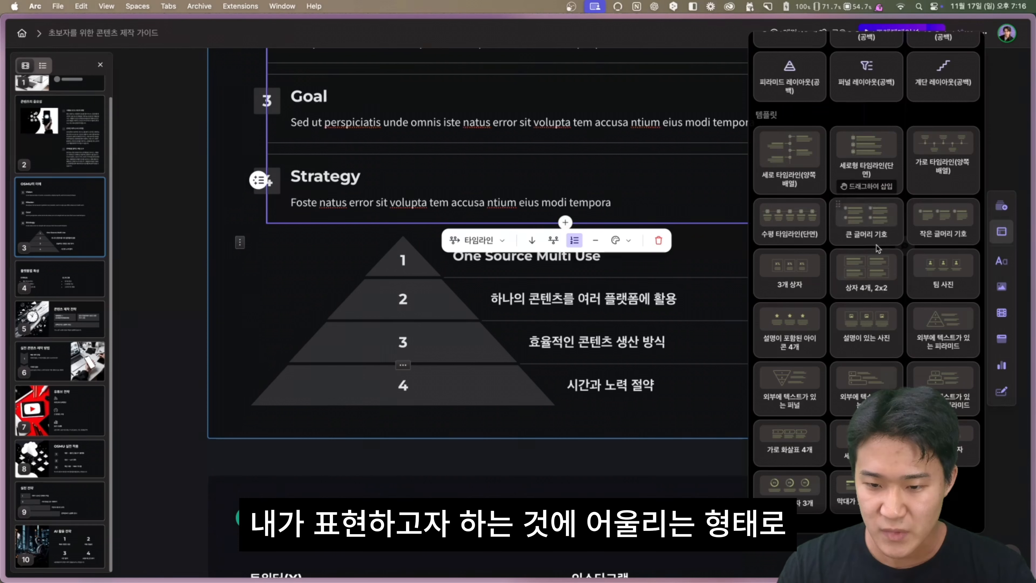
scroll(661, 359, "down", 7)
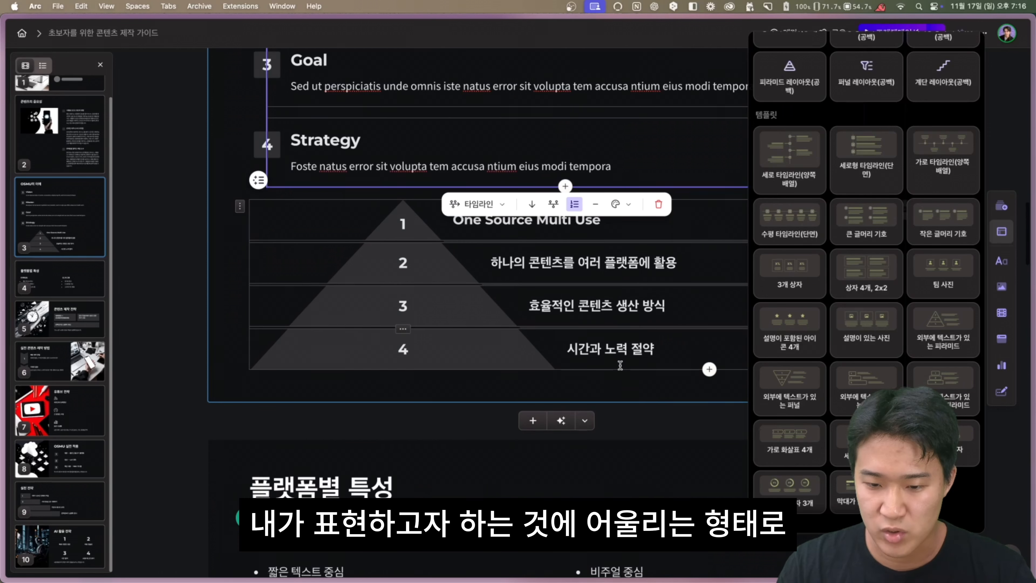
scroll(646, 381, "down", 1)
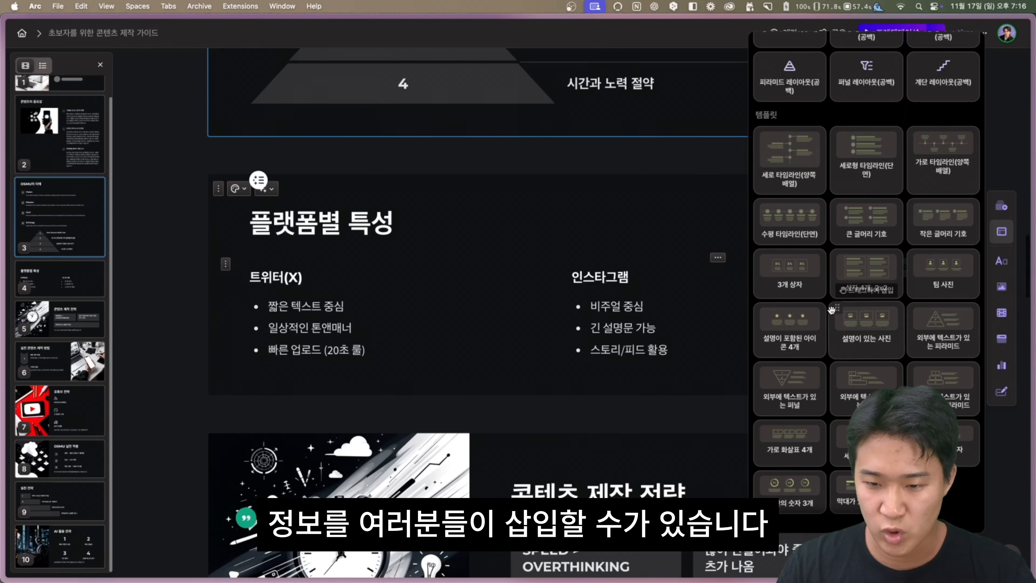
left_click_drag(942, 162, 589, 241)
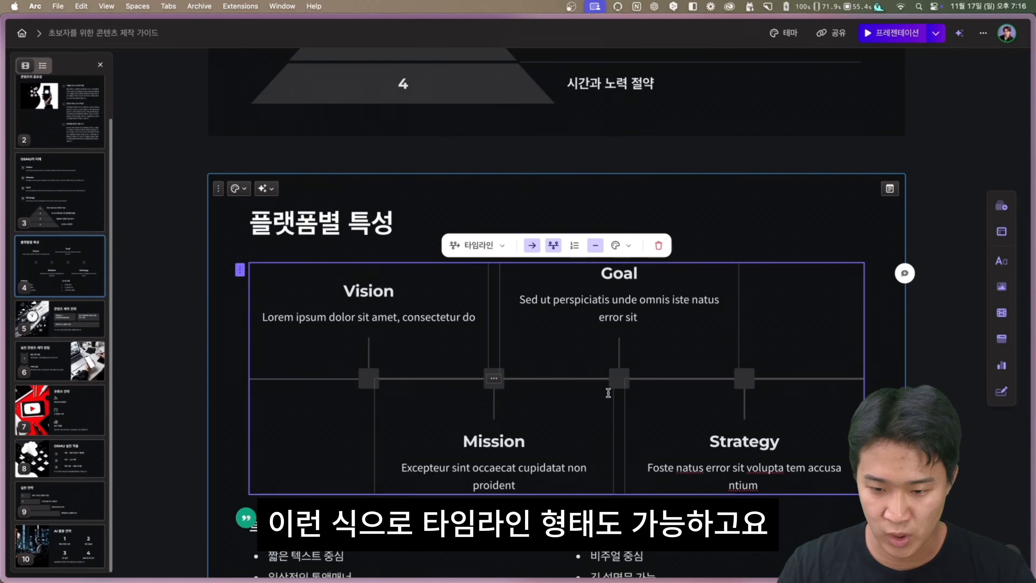
- Insert an Unsplash photo of a sunset over a lake with a dock into the 인스타그램 column, after the 긴 설명문 가능 item
scroll(608, 393, "down", 5)
left_click_drag(700, 371, 422, 362)
left_click(721, 369)
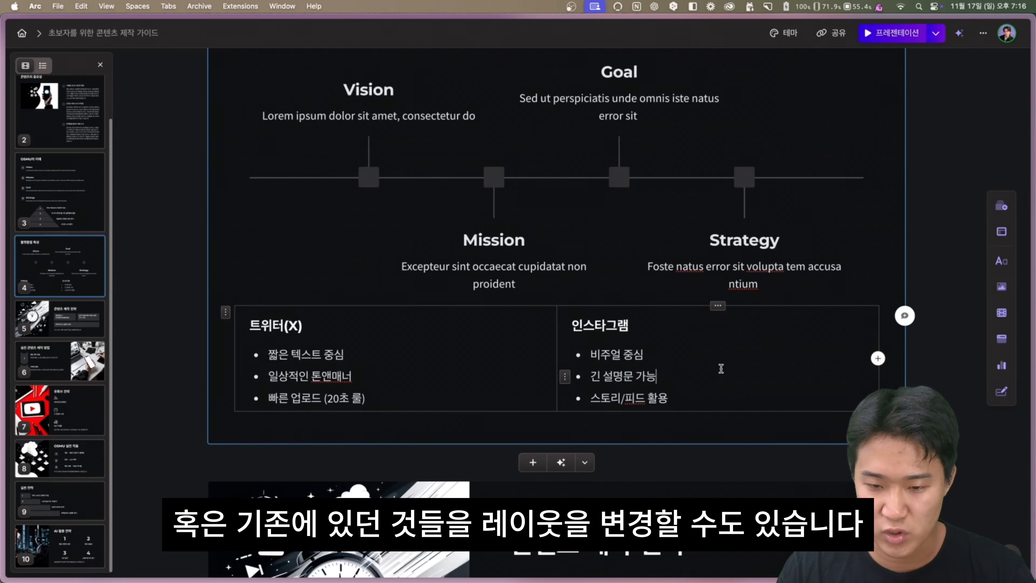
left_click(999, 287)
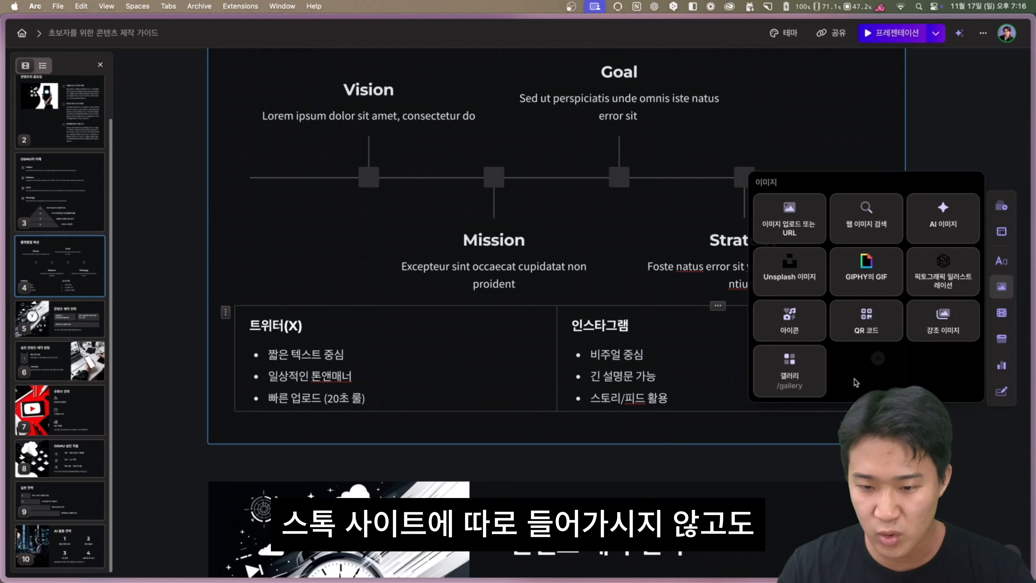
left_click(791, 272)
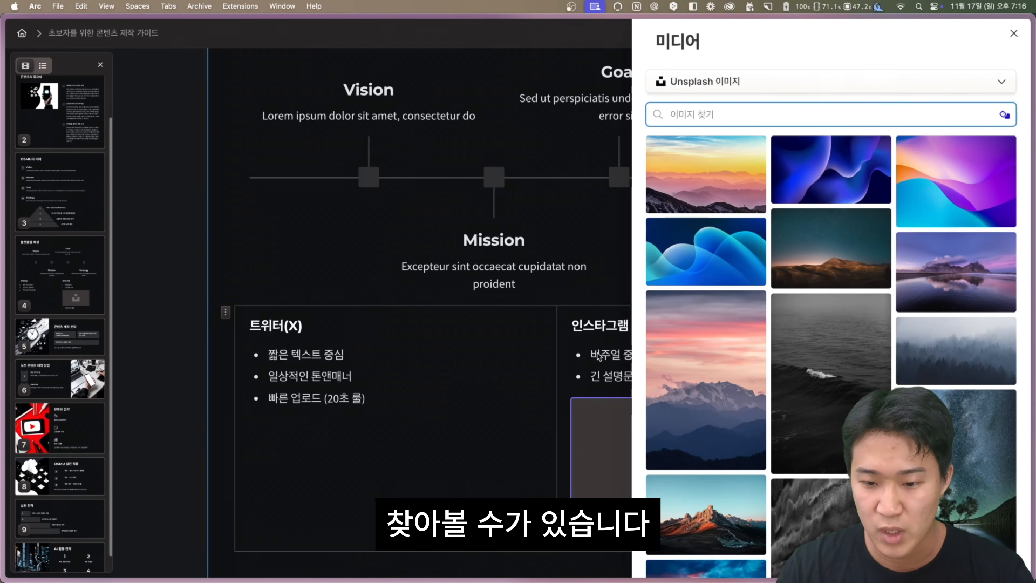
scroll(828, 367, "down", 7)
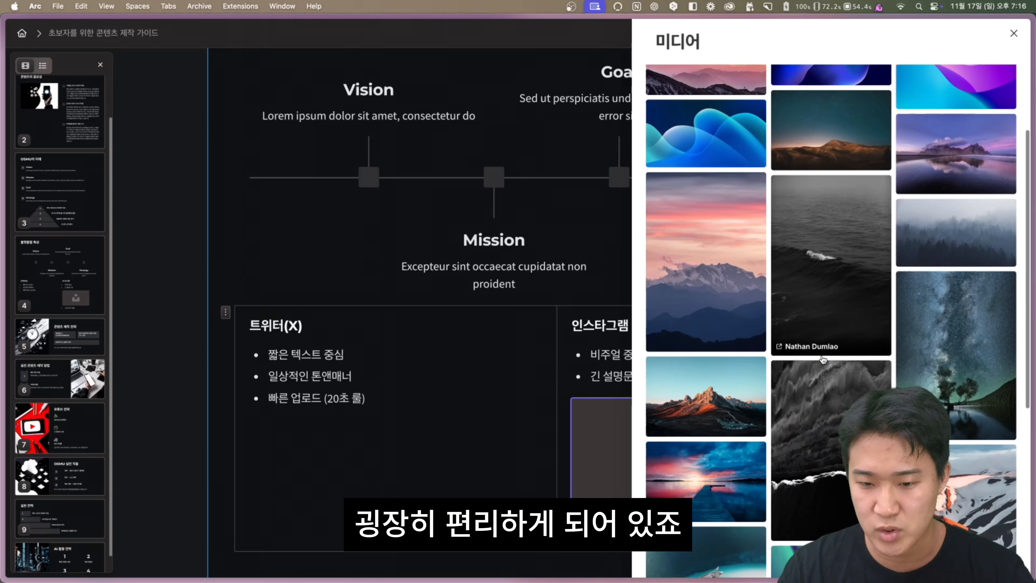
left_click(720, 330)
left_click(1014, 33)
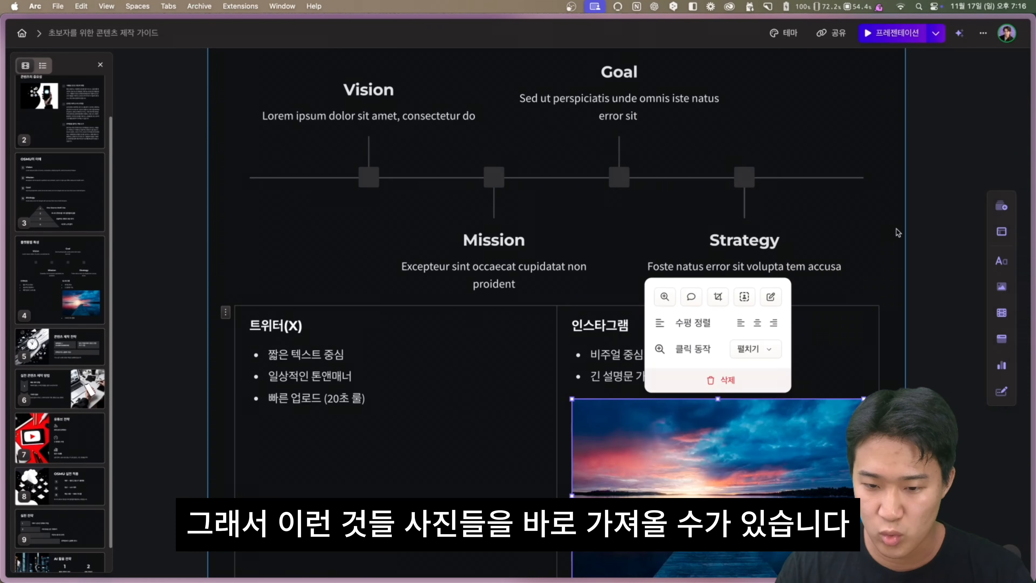
- Search web images for 유튜브 and insert the glossy 3D red play-button image below the 빠른 업로드 item in the 트위터(X) column
scroll(732, 336, "down", 1)
scroll(811, 339, "down", 5)
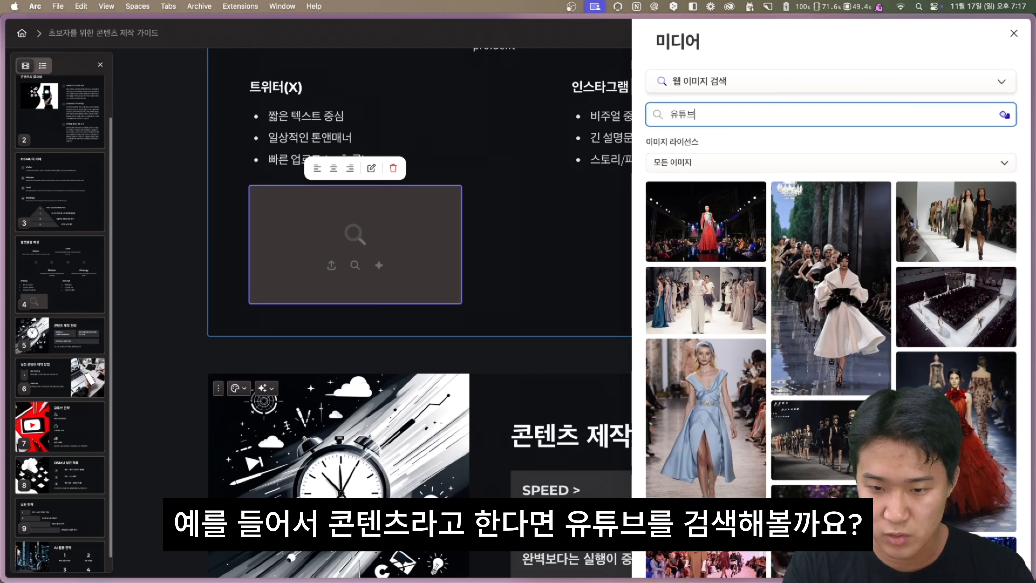
key("Return")
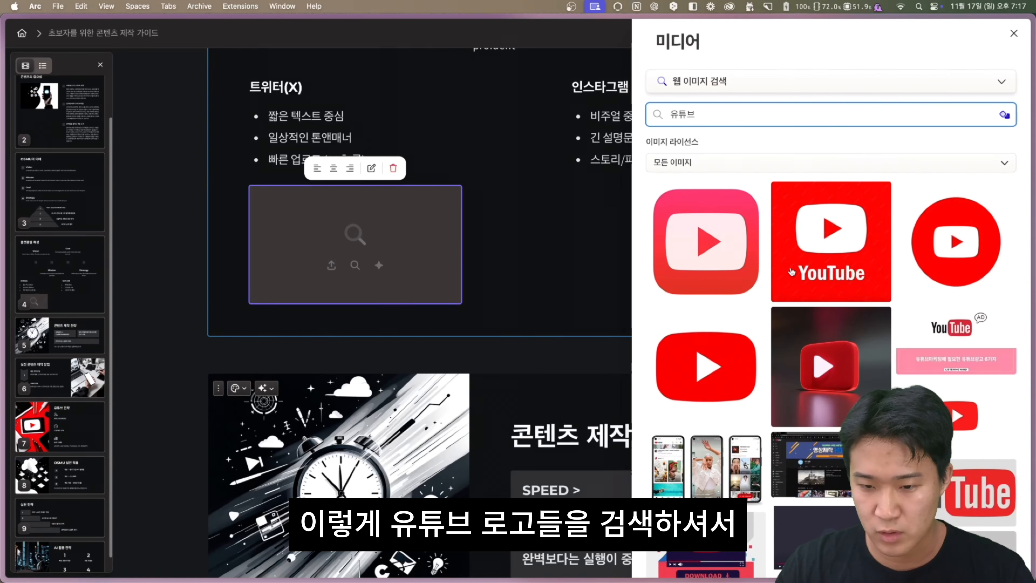
scroll(812, 321, "down", 2)
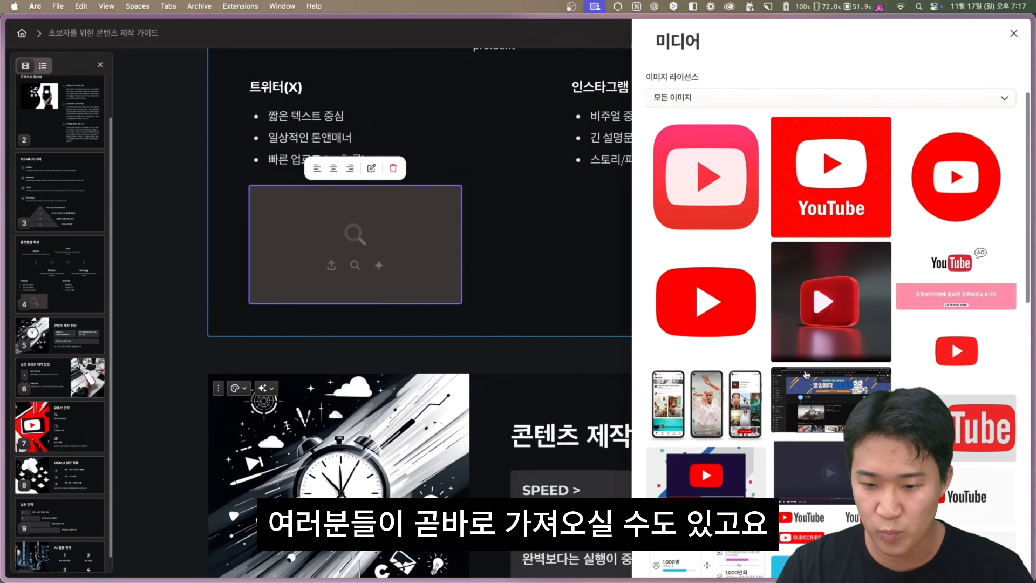
left_click(831, 319)
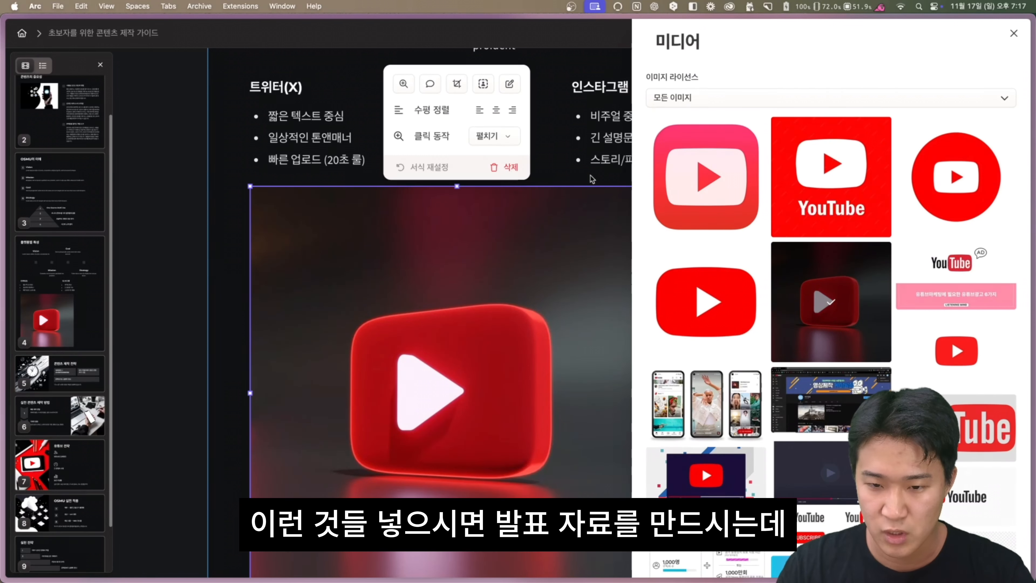
left_click(1013, 33)
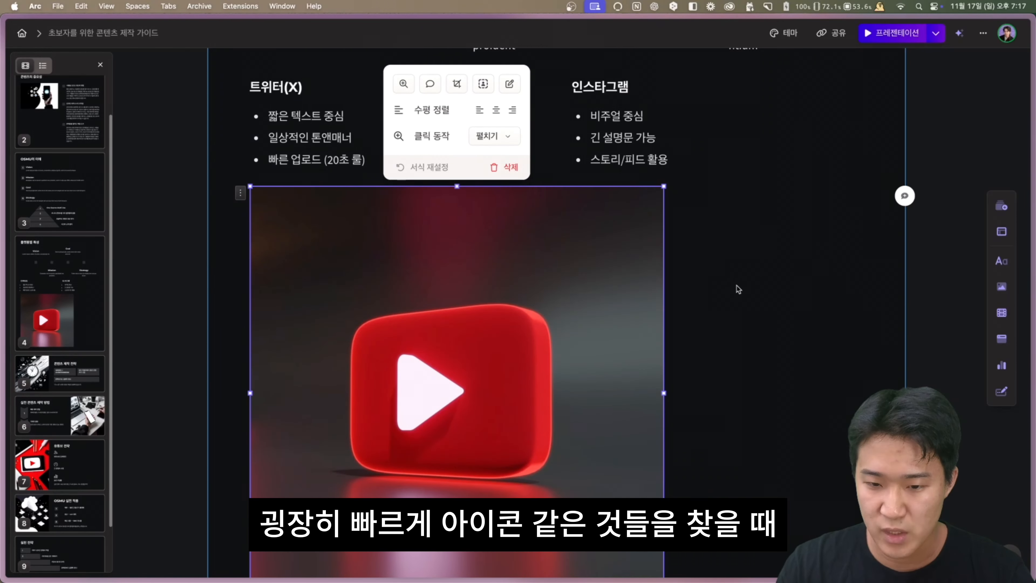
- Shrink the 3D play-button image to less than half its width and move it into its own column before the 트위터(X) column
scroll(685, 418, "down", 5)
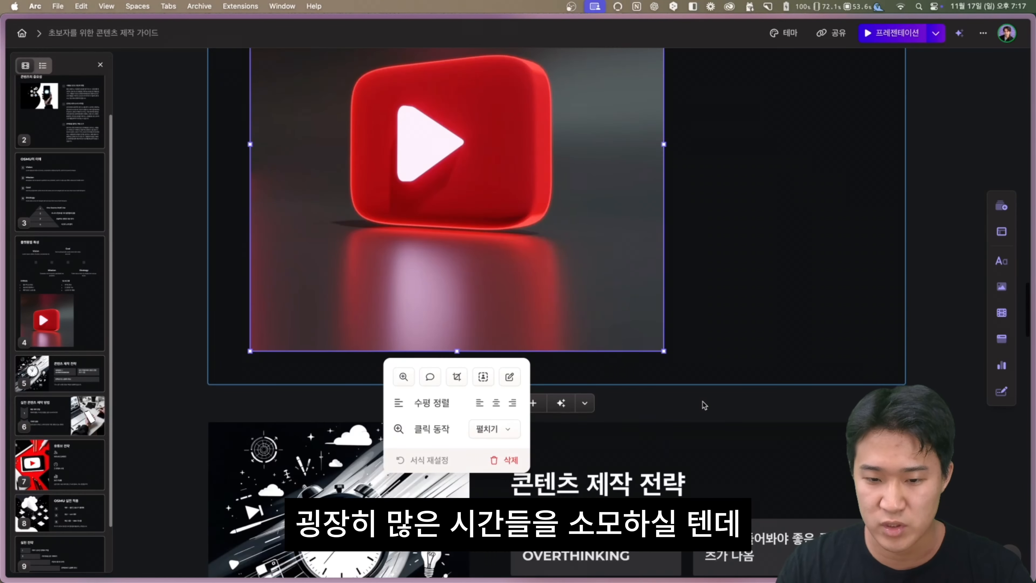
left_click_drag(665, 429, 423, 186)
scroll(532, 308, "up", 6)
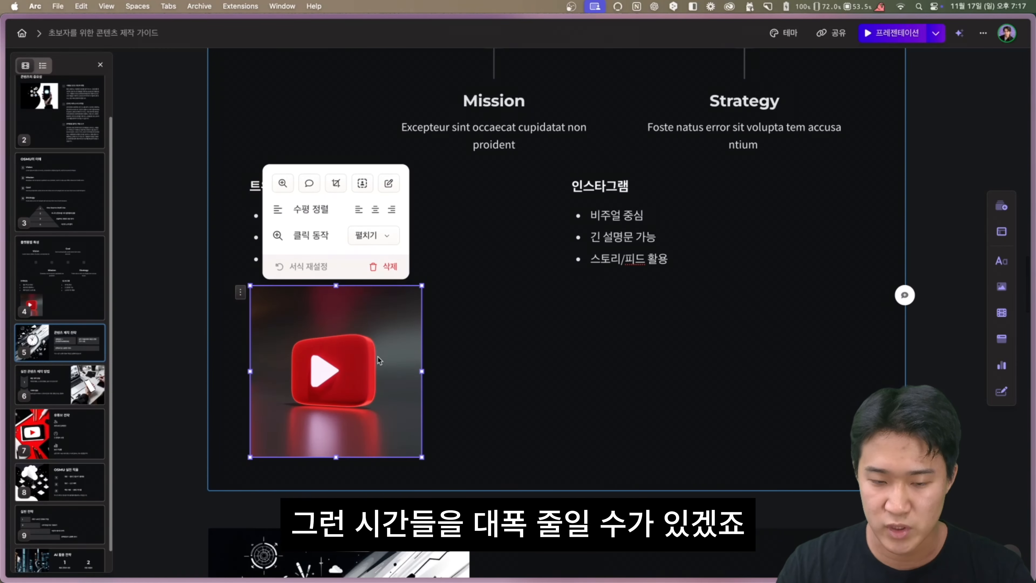
left_click_drag(241, 366, 234, 269)
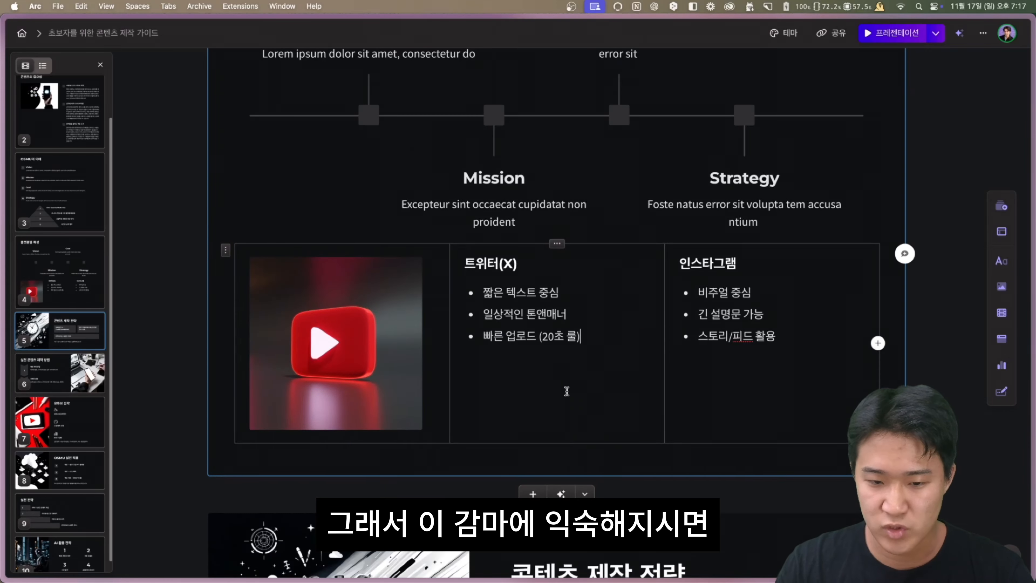
scroll(598, 390, "up", 1)
scroll(598, 391, "up", 3)
scroll(597, 389, "down", 5)
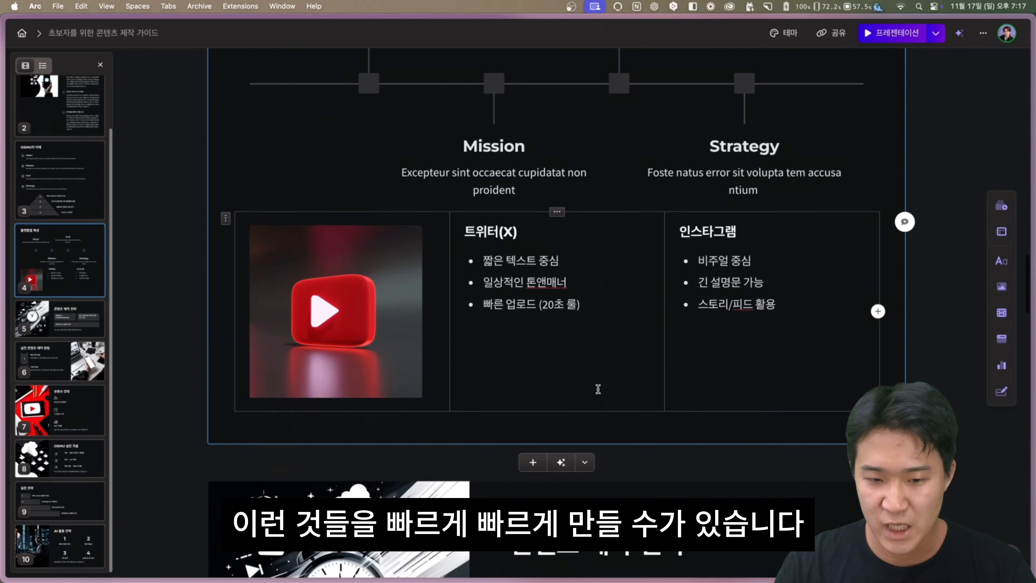
- Embed a YouTube video below the 실천 전략 line on the 유튜브 전략 card, using the copied video link
scroll(597, 389, "down", 15)
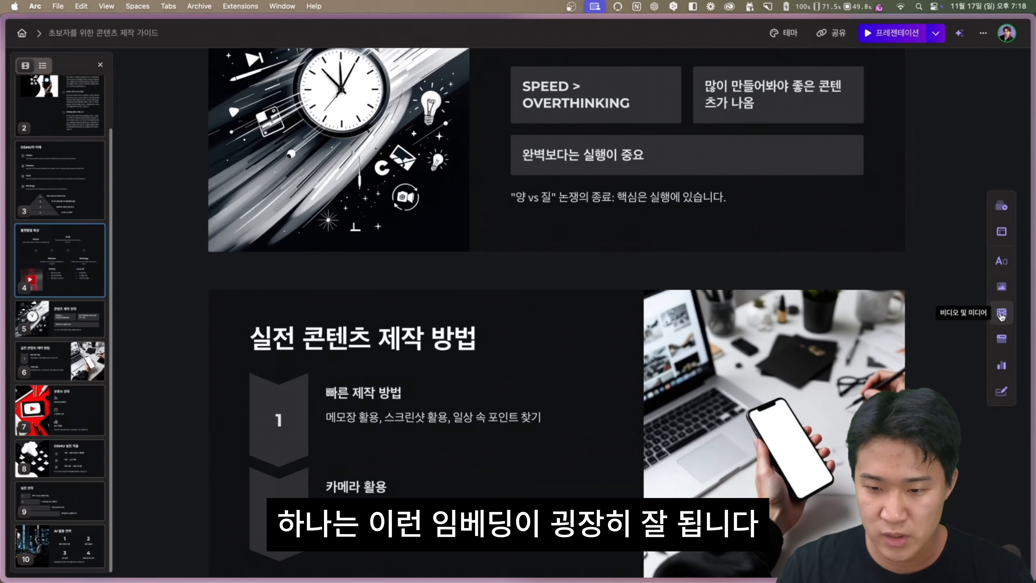
left_click(1001, 315)
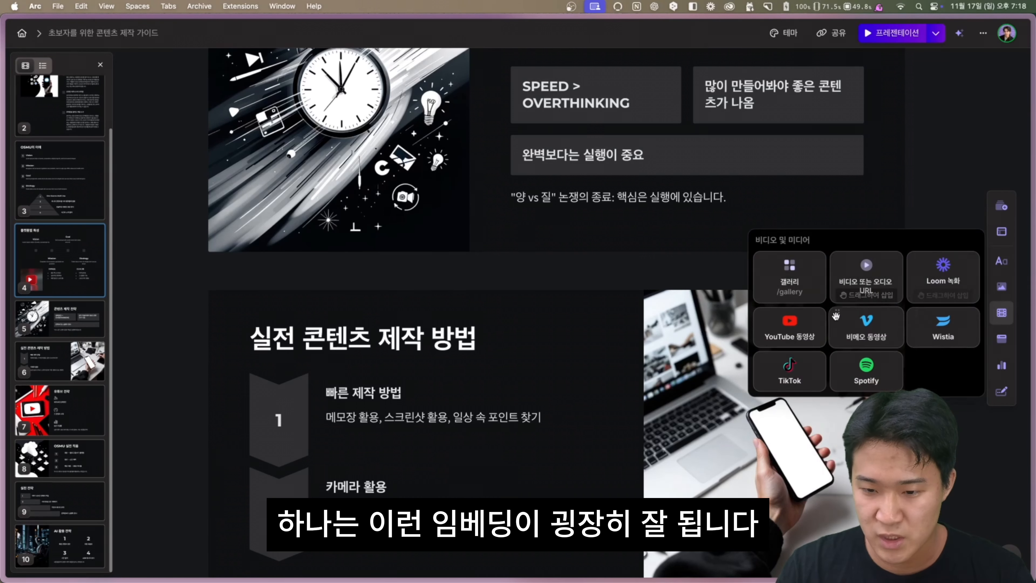
scroll(788, 424, "down", 1)
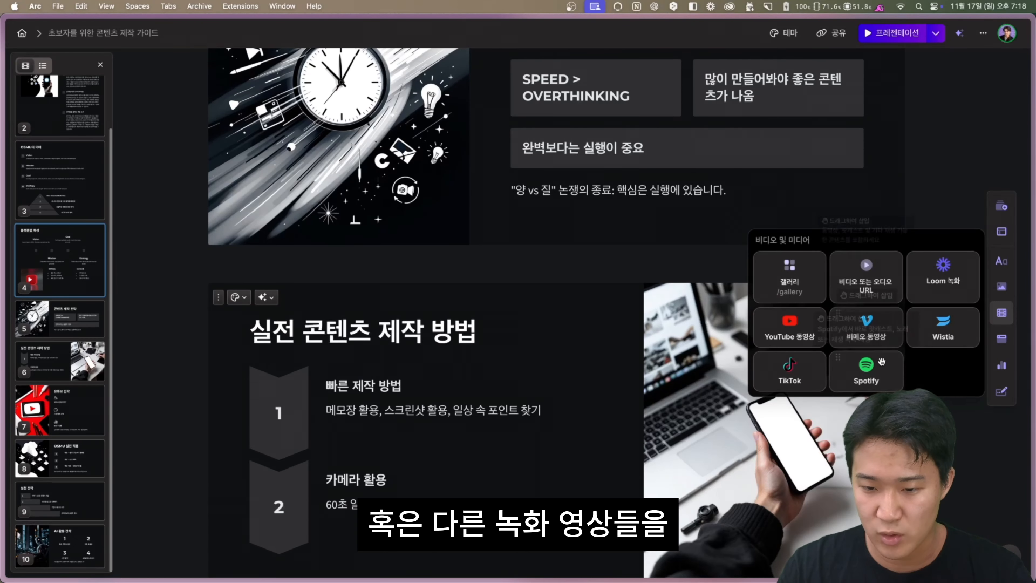
left_click(794, 323)
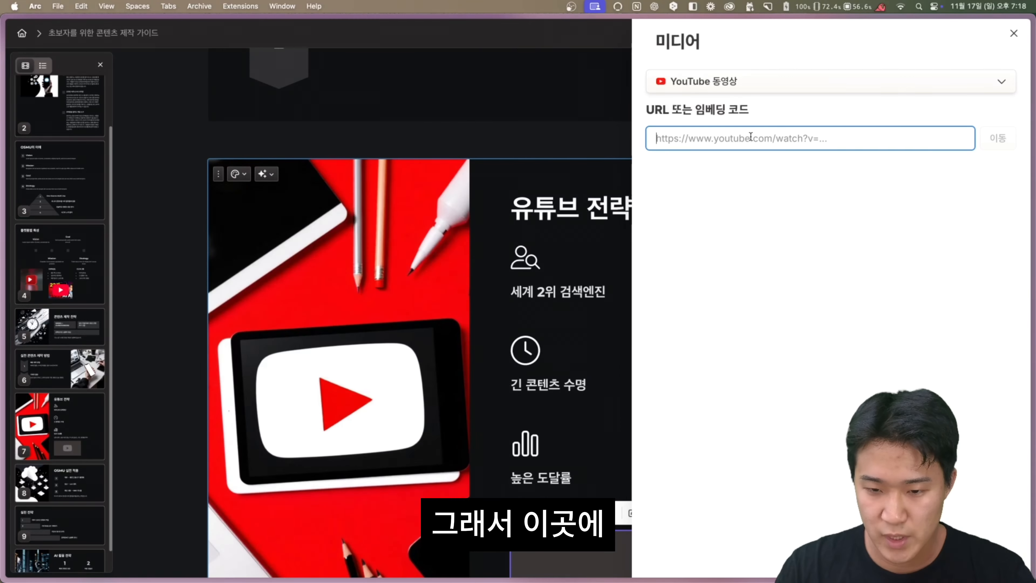
key("super+v")
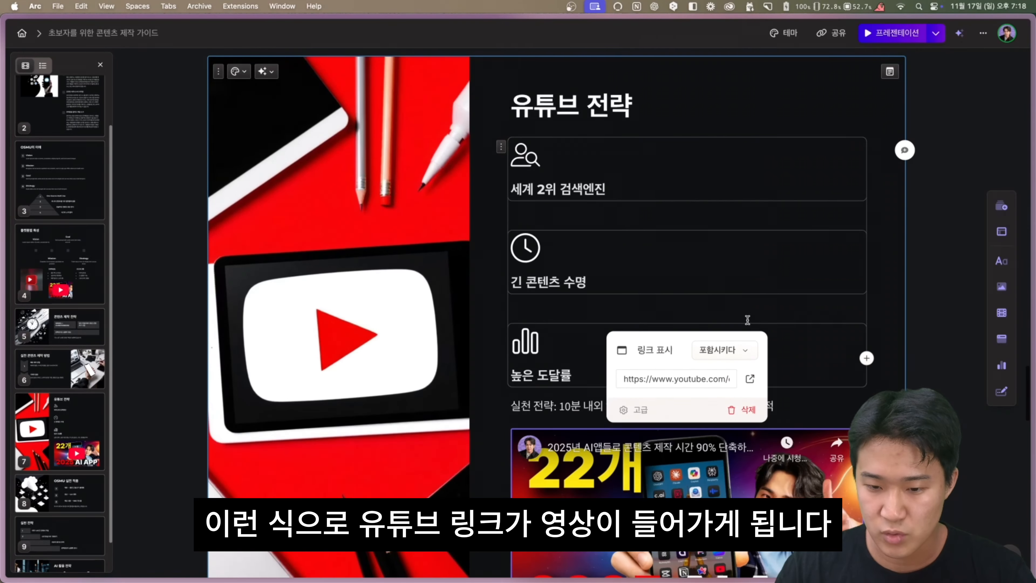
scroll(748, 319, "down", 5)
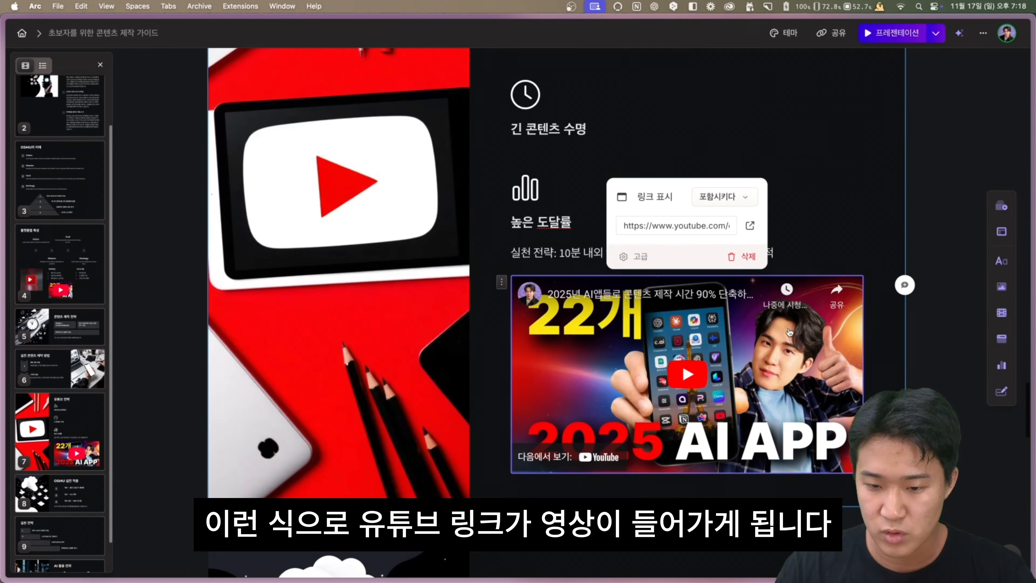
scroll(966, 349, "down", 6)
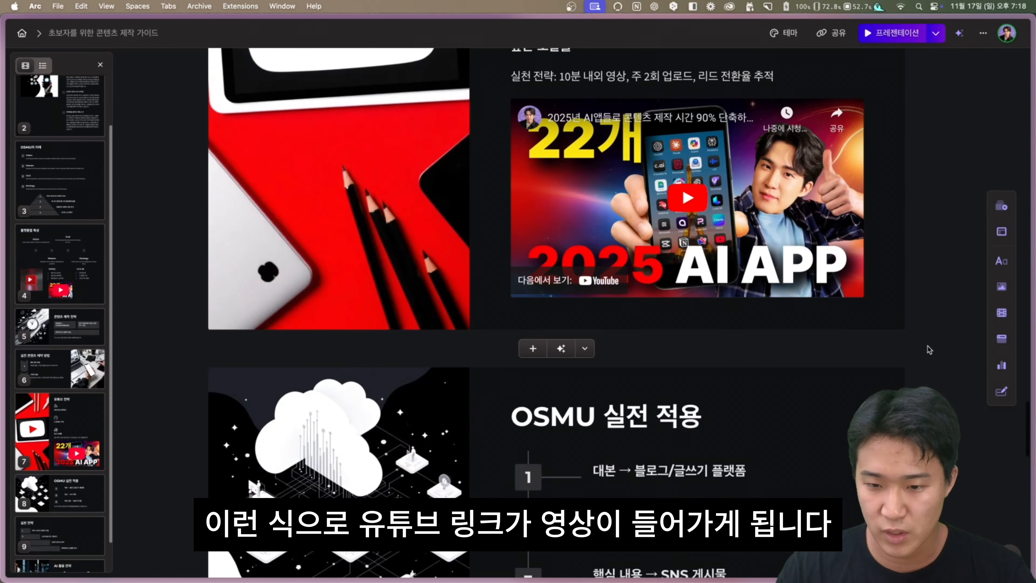
- Present the deck from the 유튜브 전략 card, play the embedded video there, and exit the presentation
scroll(918, 286, "up", 2)
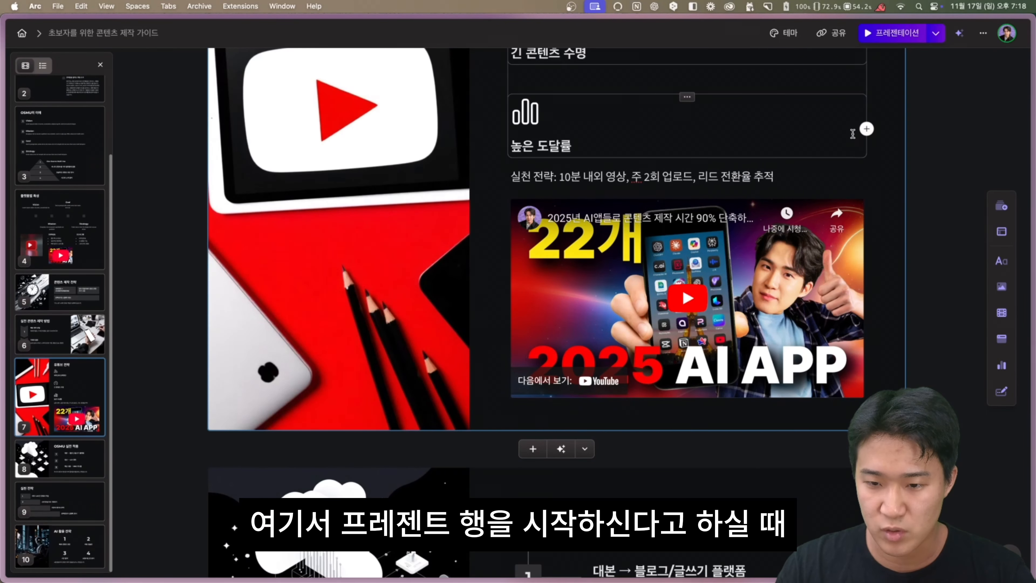
left_click(891, 33)
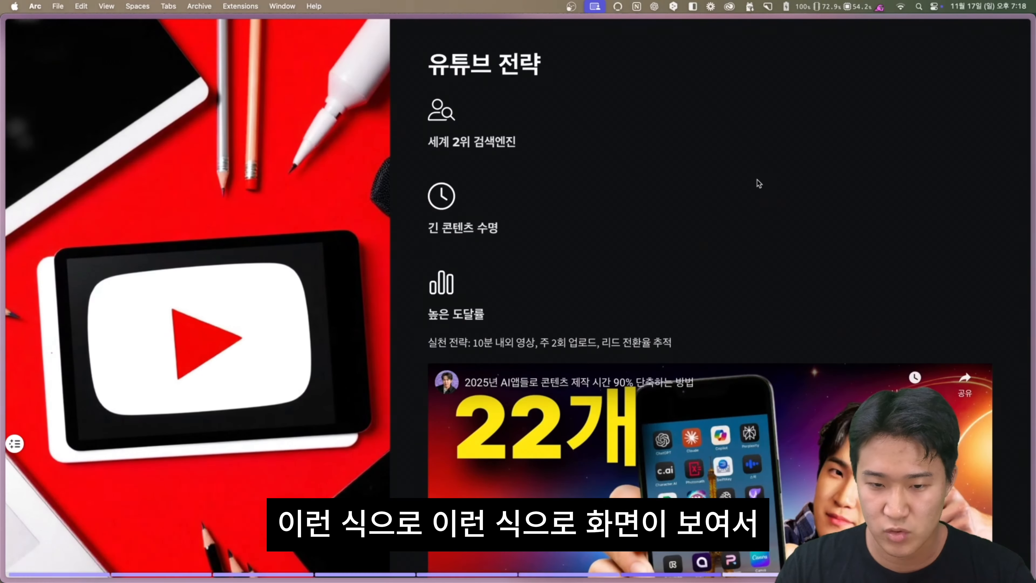
scroll(597, 225, "down", 5)
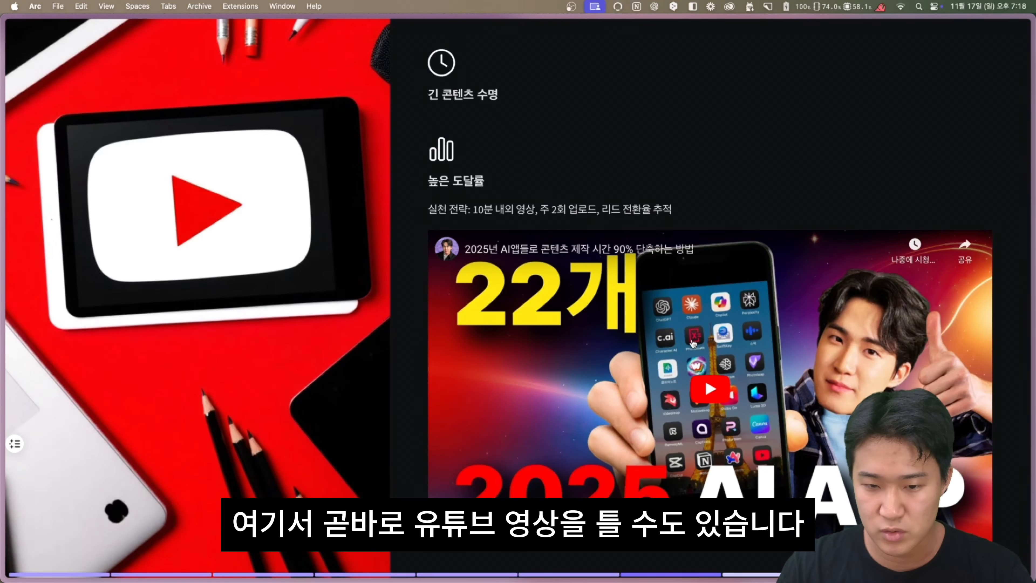
left_click(696, 355)
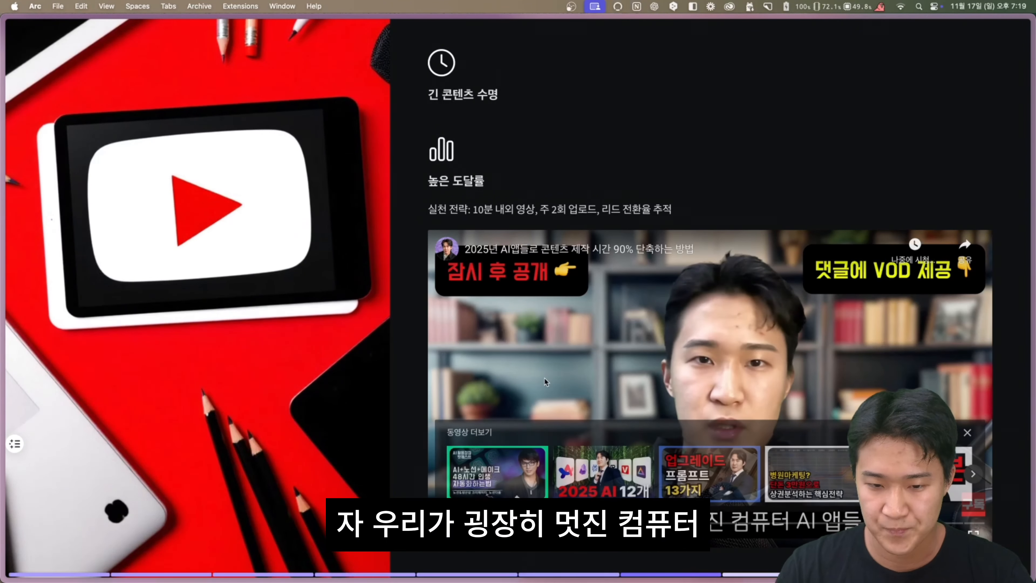
scroll(642, 295, "up", 5)
key("Escape")
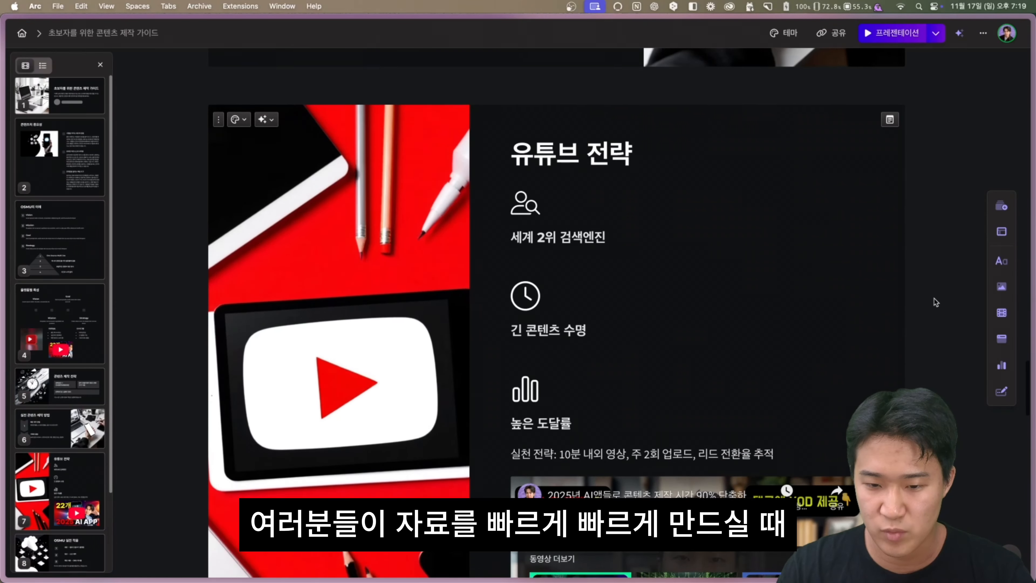
- Examine the insertable elements for app and webpage embeds, charts and diagrams, and forms and buttons
scroll(929, 296, "down", 10)
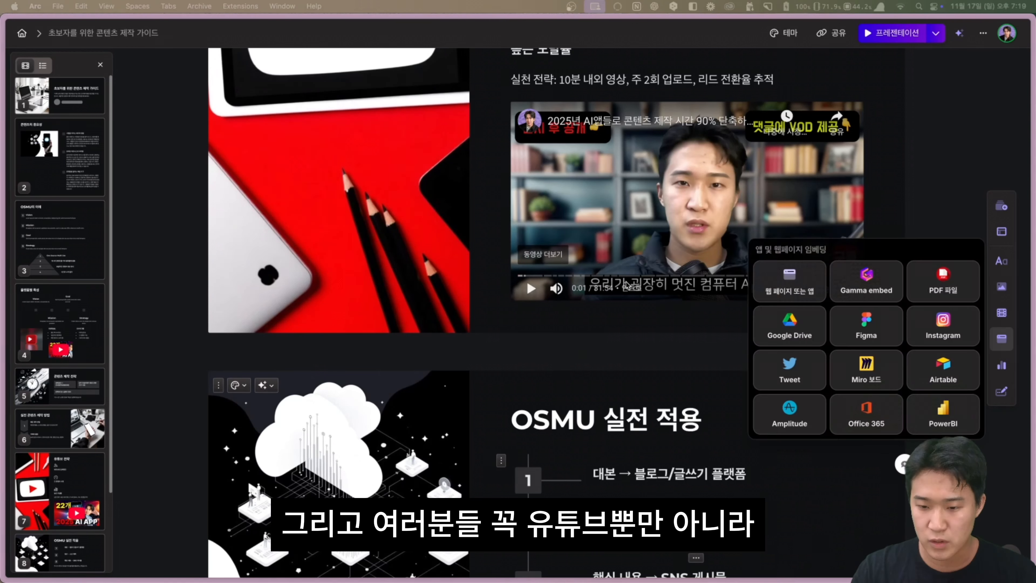
scroll(628, 286, "down", 1)
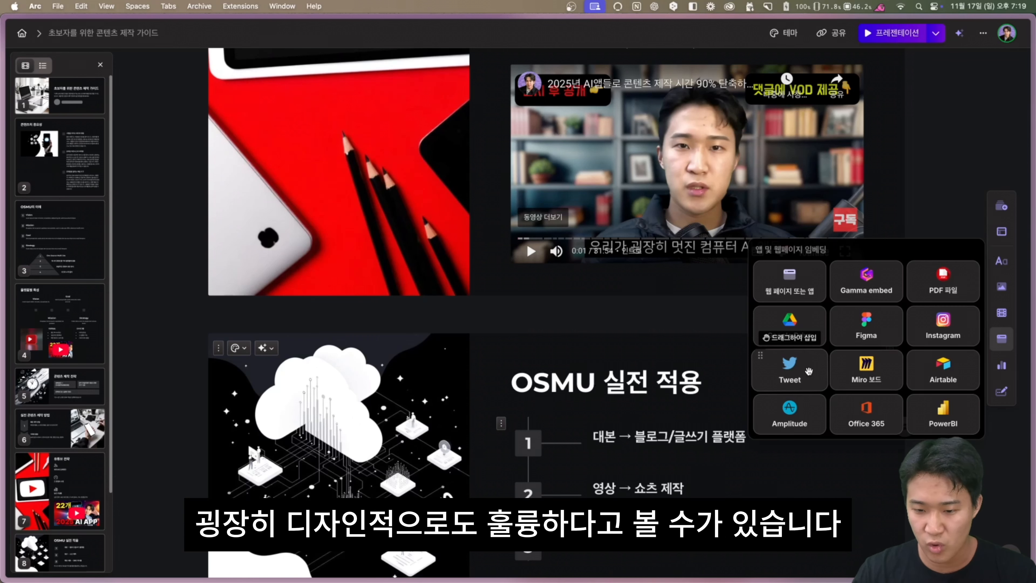
left_click(1001, 364)
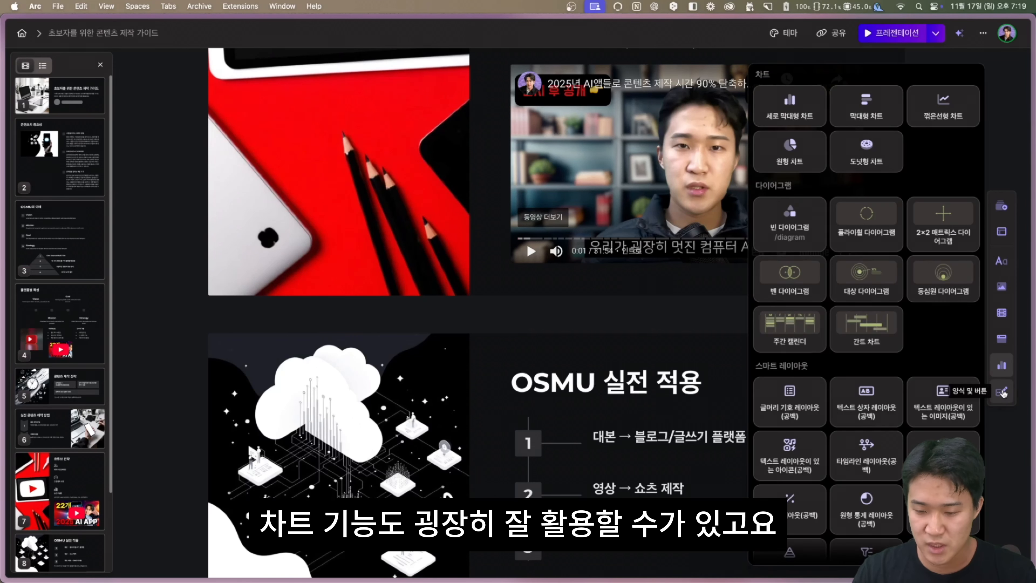
left_click(1002, 392)
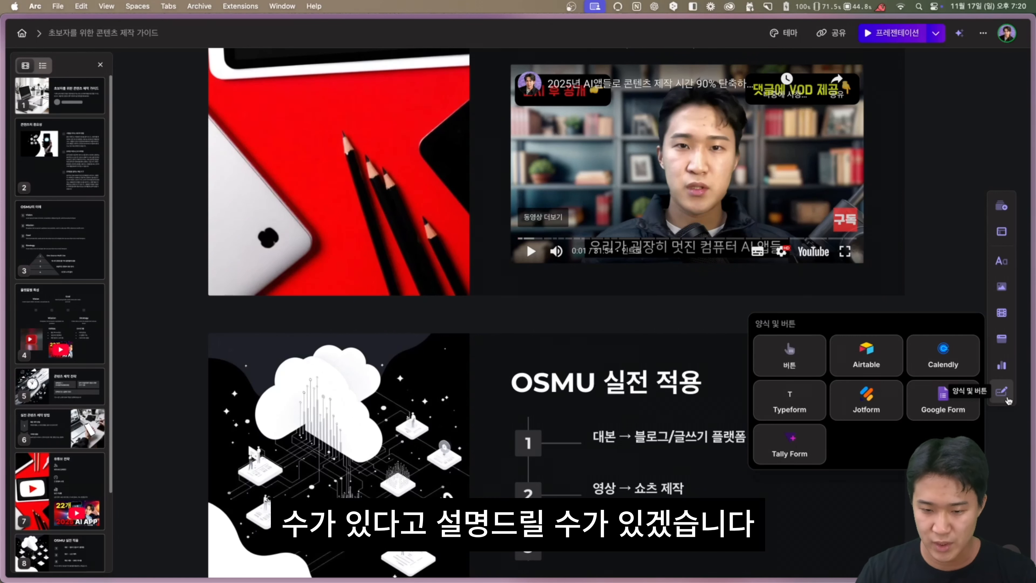
- Open the export options (내보내기) for the 초보자를 위한 콘텐츠 제작 가이드 deck
scroll(733, 291, "down", 15)
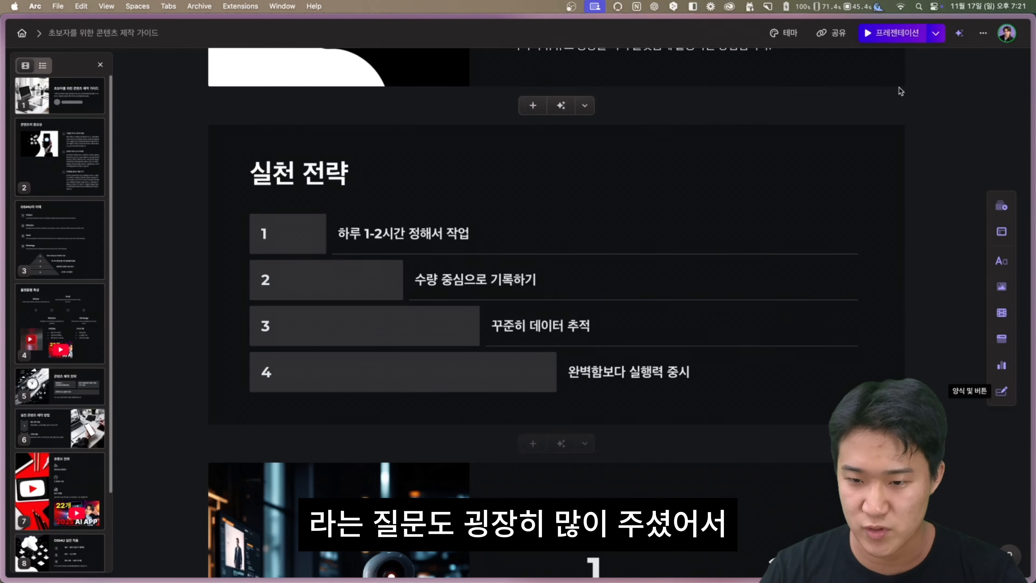
left_click(980, 36)
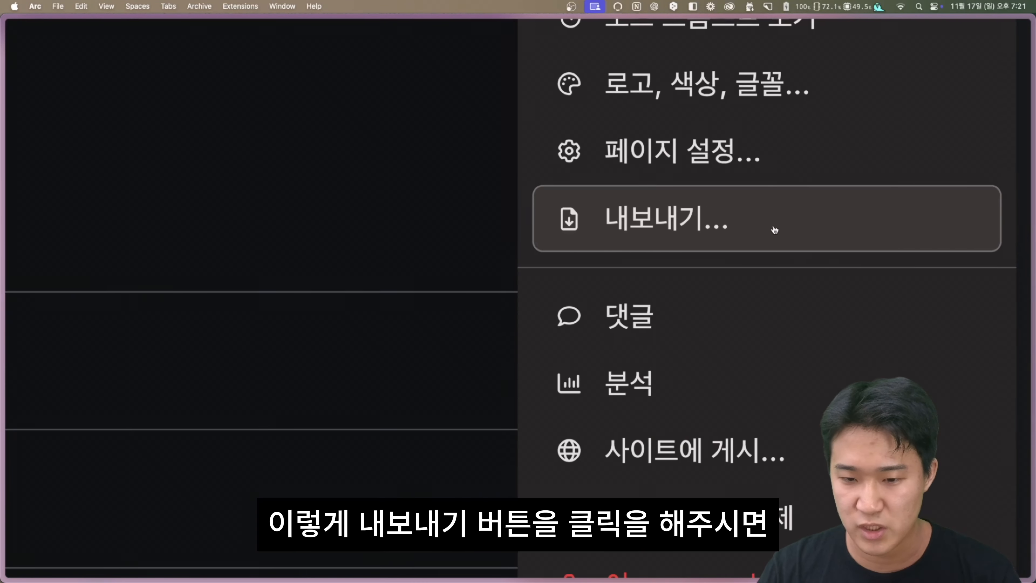
left_click(875, 239)
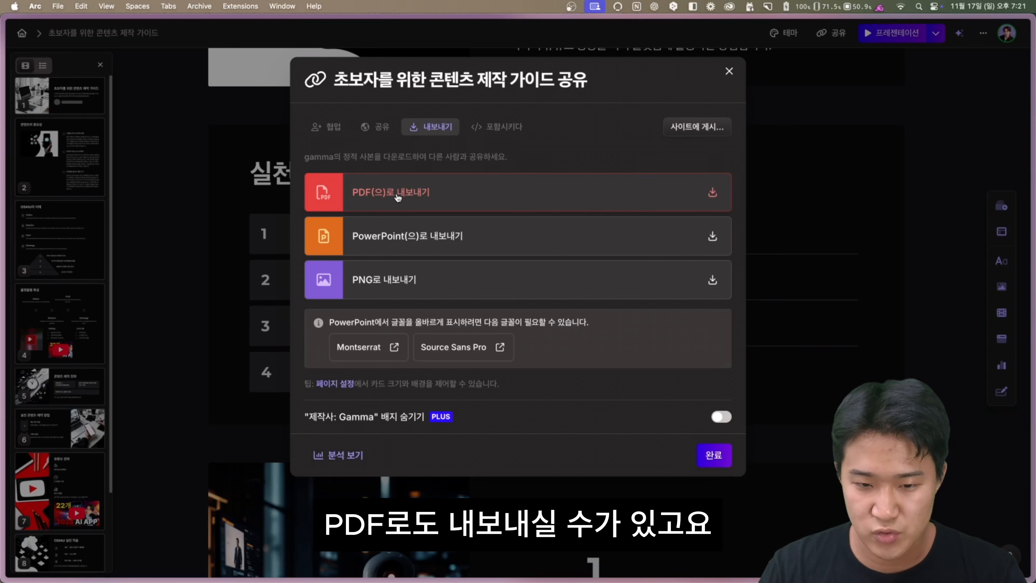